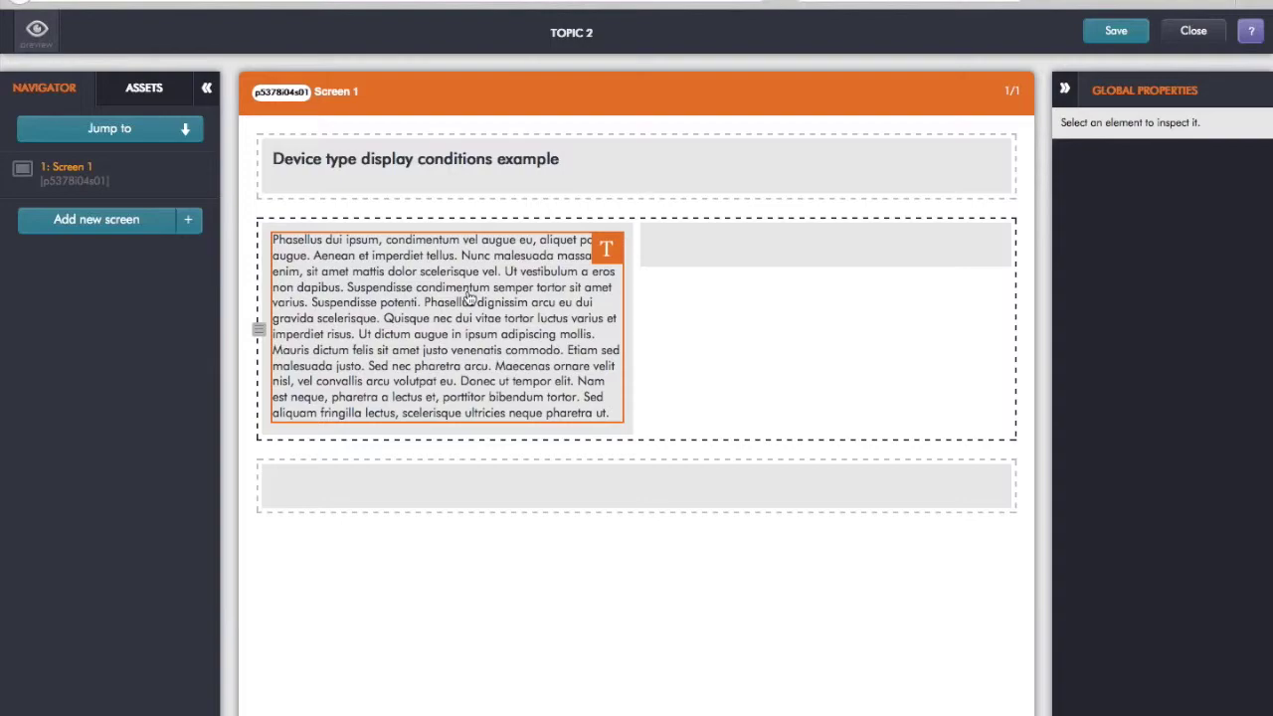
# Insert a bold 'Desktop text' heading line above the placeholder paragraph and apply it.
pyautogui.doubleClick(469, 296)
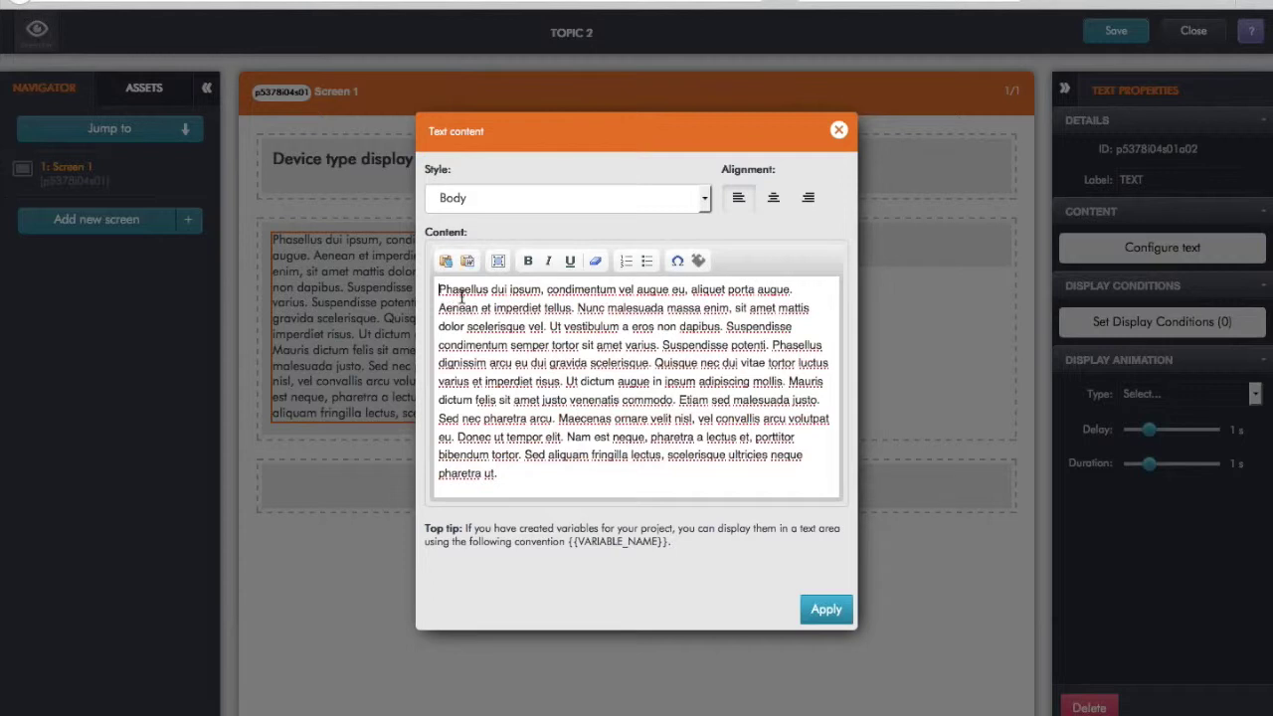
pyautogui.write('Desktop ')
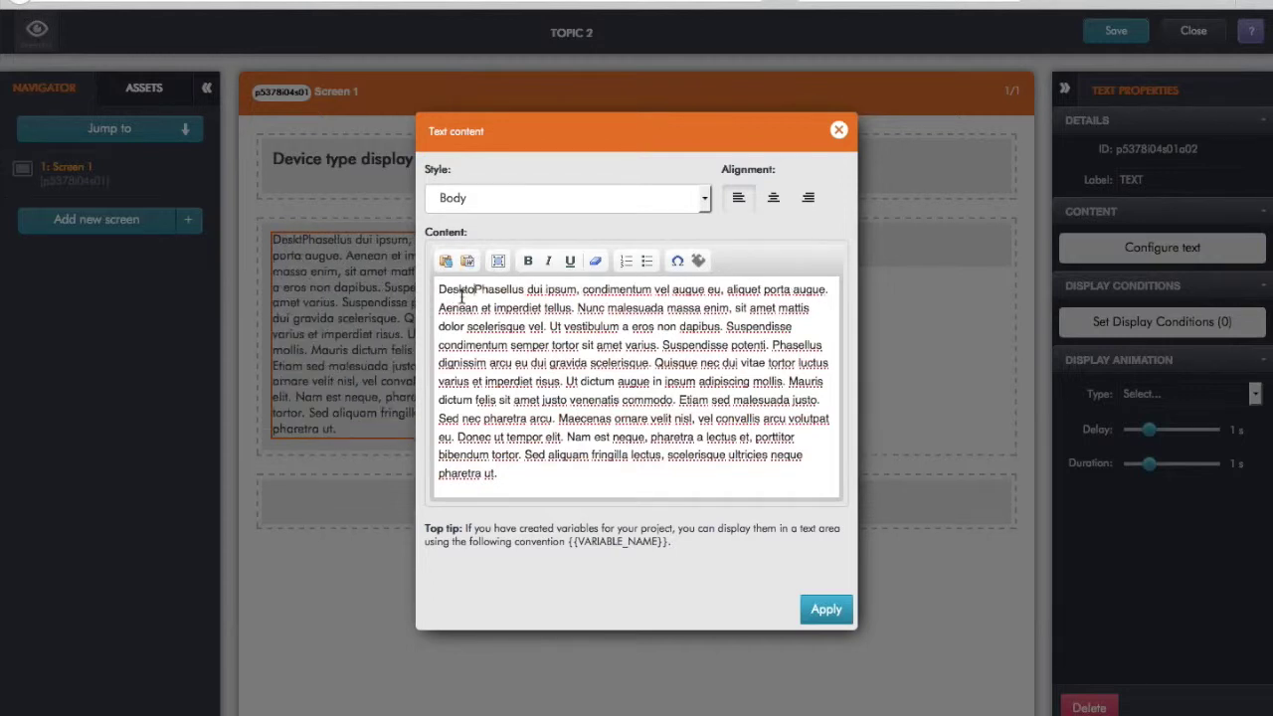
pyautogui.write('text')
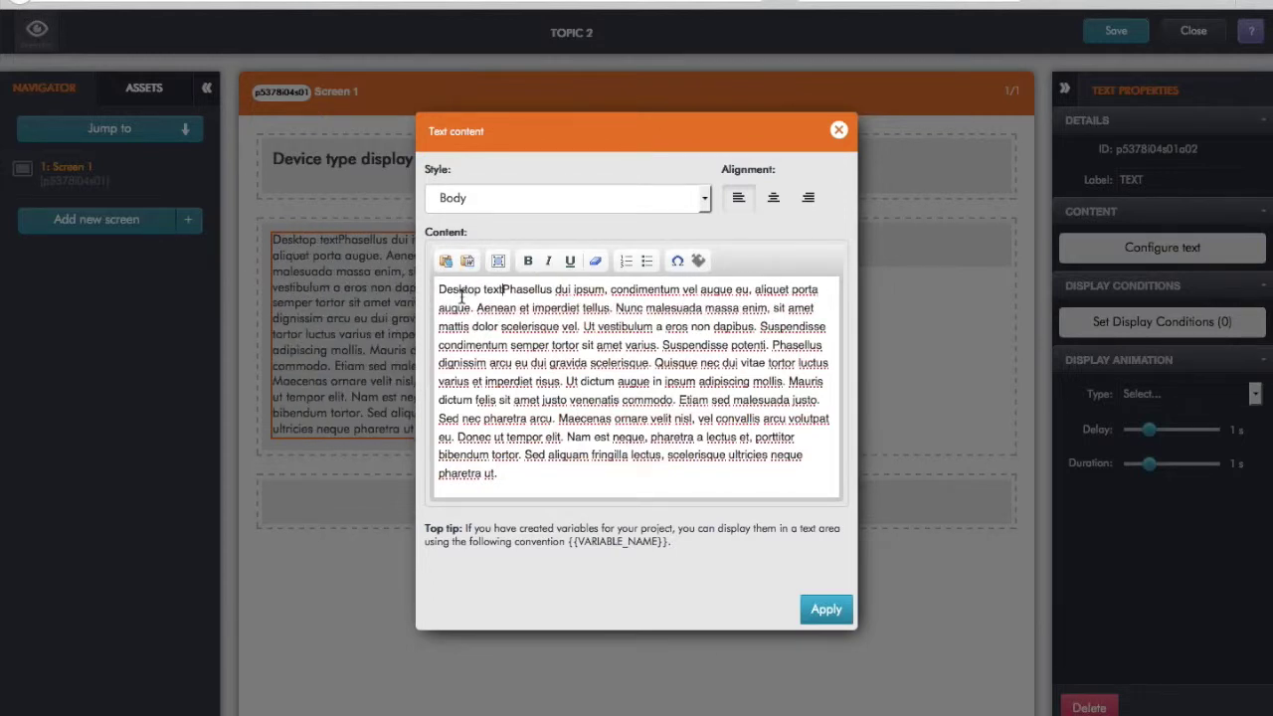
pyautogui.press('Return')
pyautogui.moveTo(505, 291); pyautogui.dragTo(431, 288)
pyautogui.hotkey('ctrl', 'b')
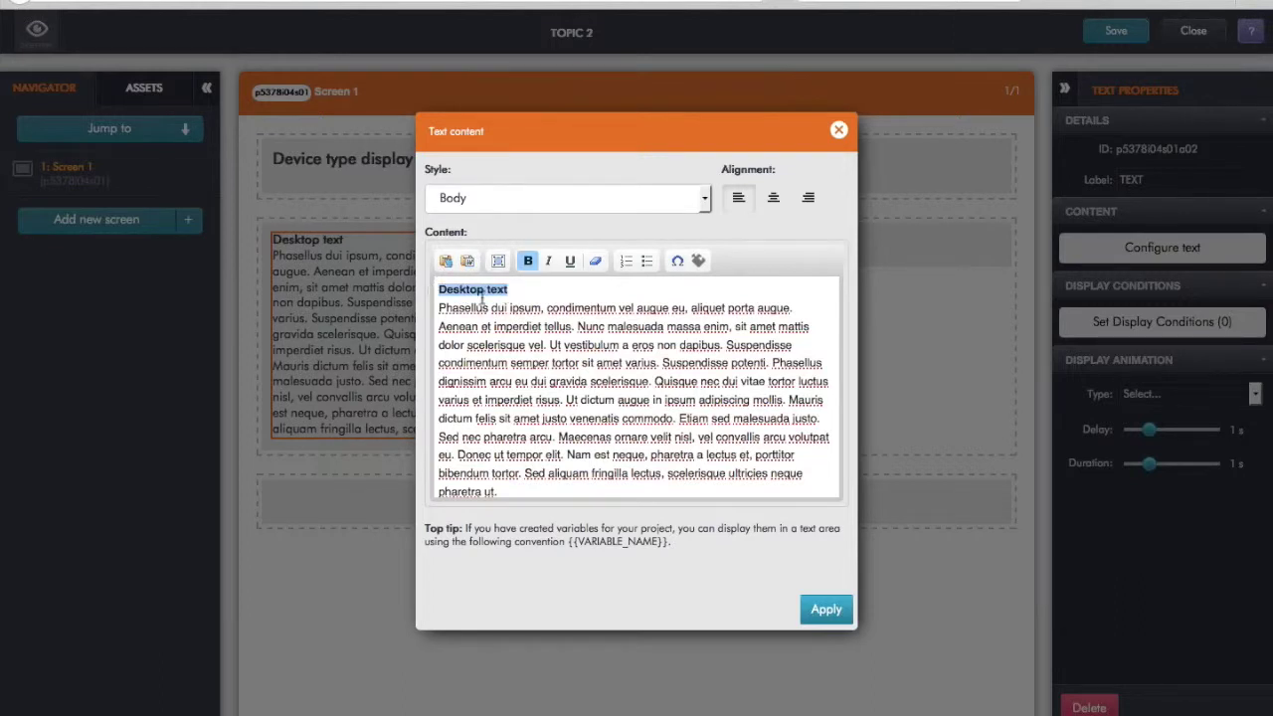
pyautogui.click(840, 607)
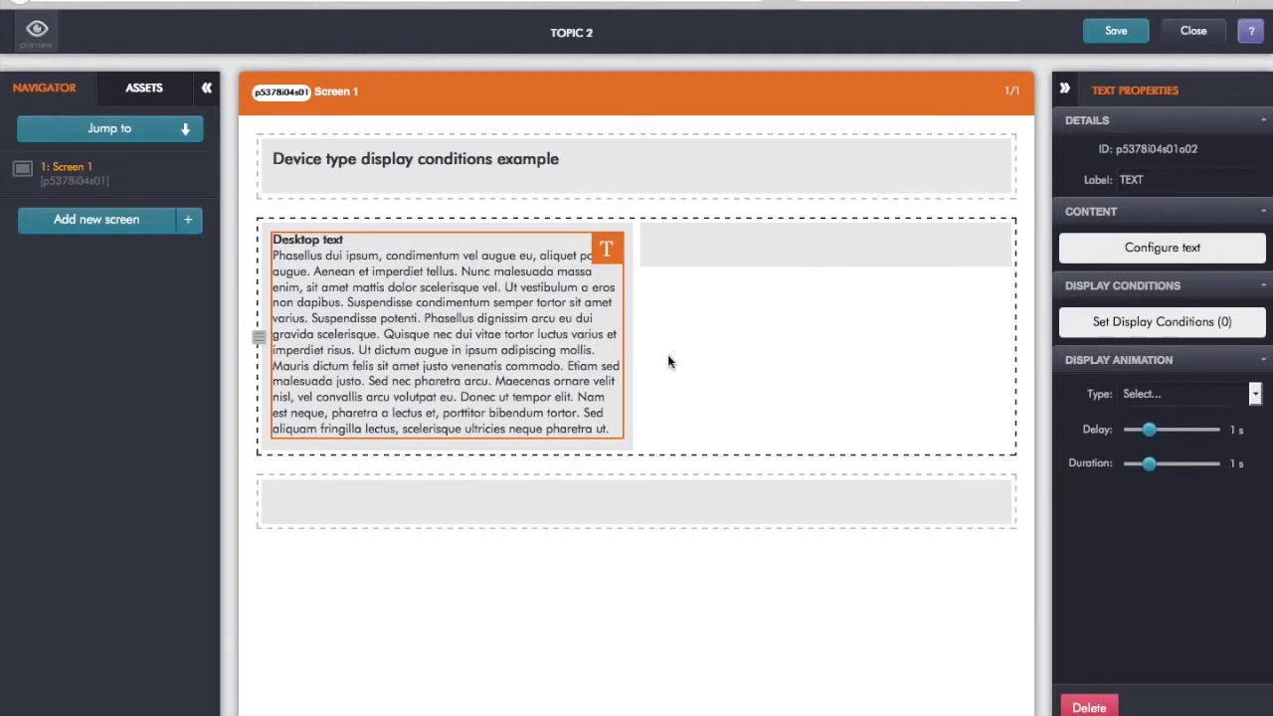
# Place a Static Image in the right column and set it to the green laptop picture.
pyautogui.click(151, 88)
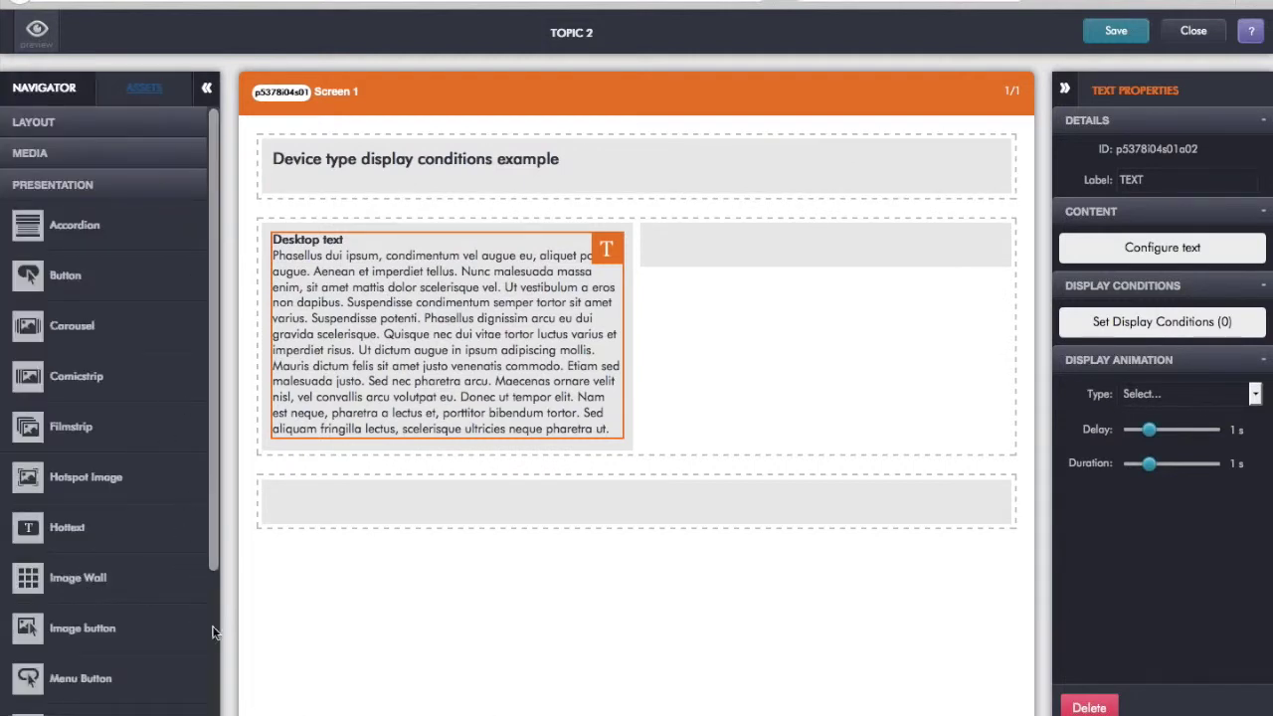
pyautogui.scroll(-3, 207, 625)
pyautogui.moveTo(46, 582); pyautogui.dragTo(736, 261)
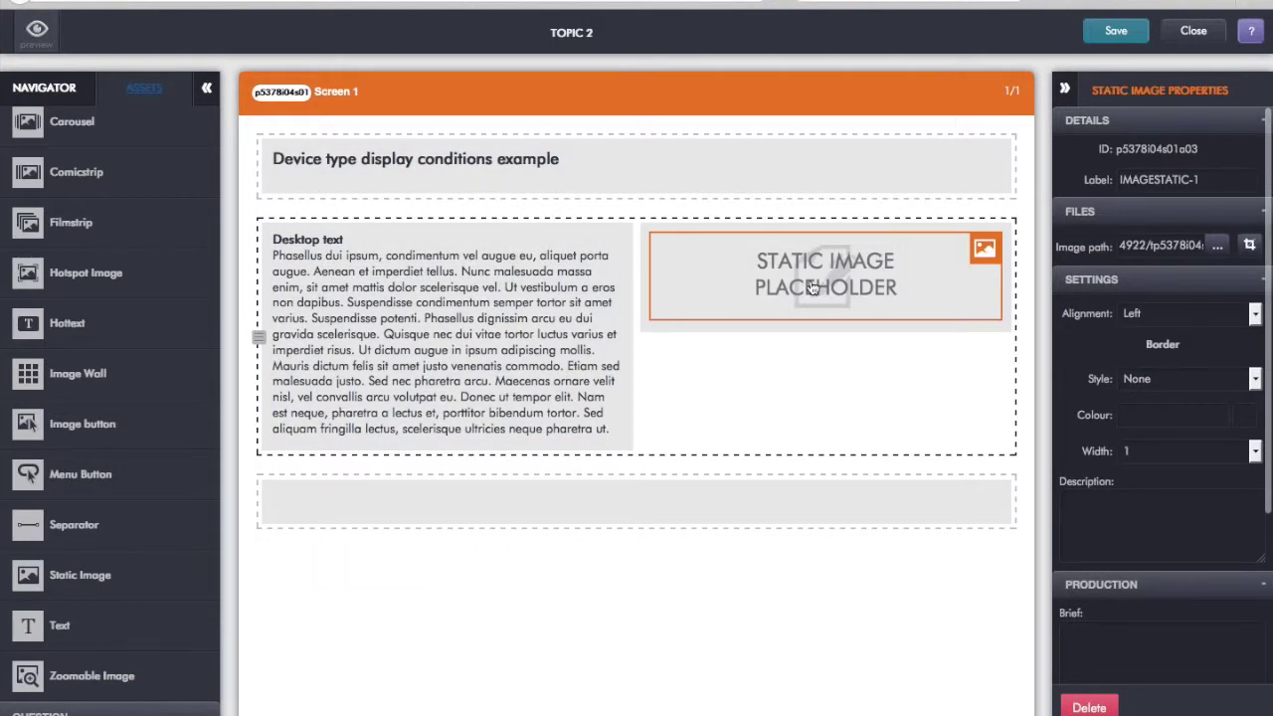
pyautogui.doubleClick(812, 287)
pyautogui.click(761, 137)
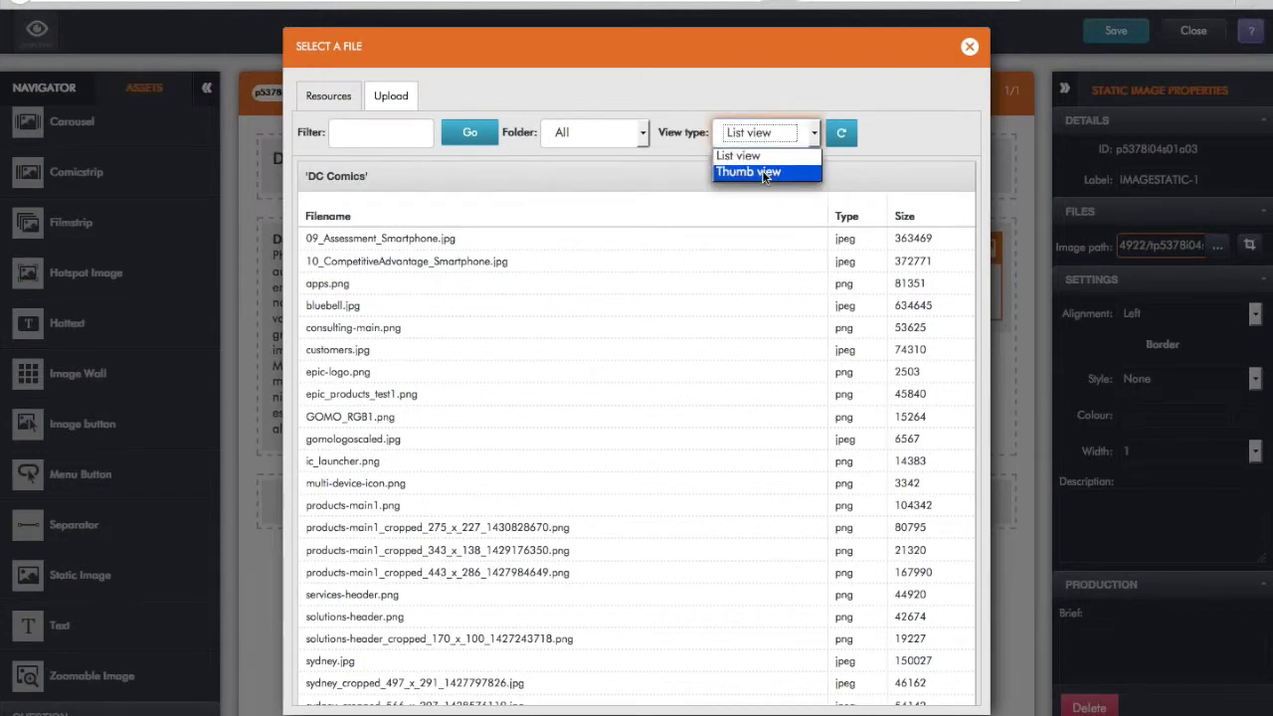
pyautogui.click(762, 171)
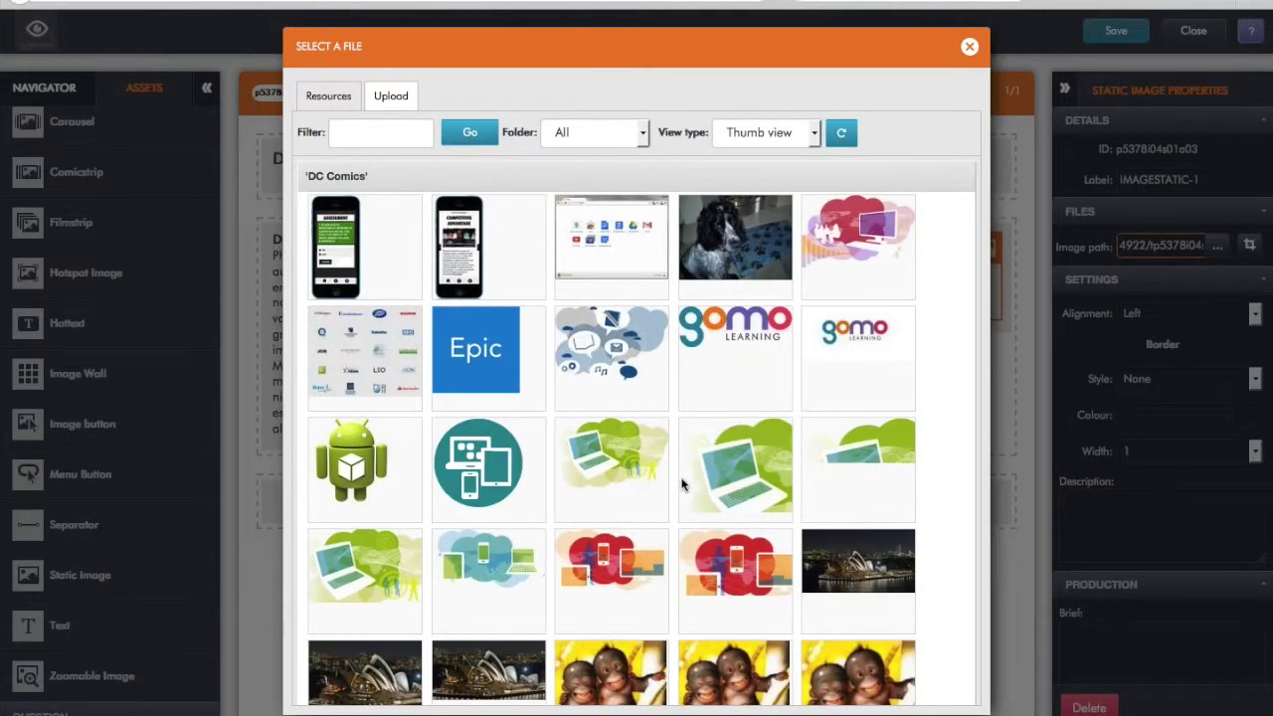
pyautogui.click(615, 469)
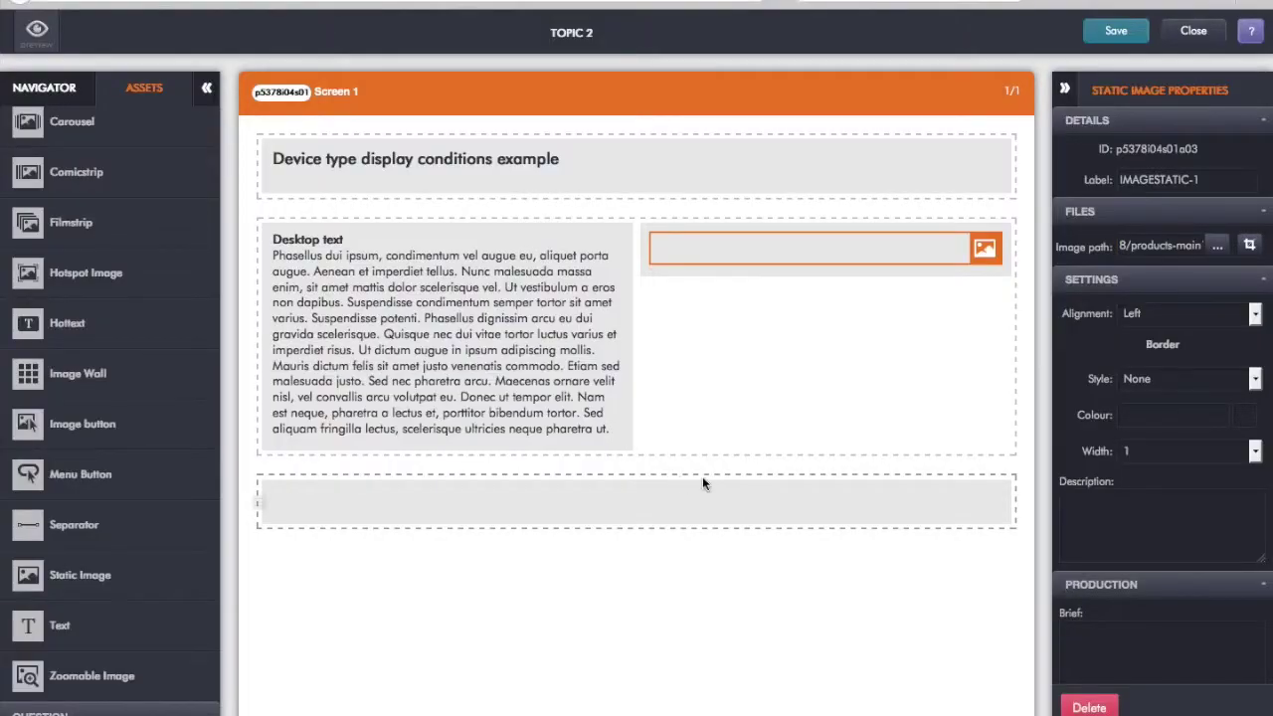
pyautogui.click(788, 617)
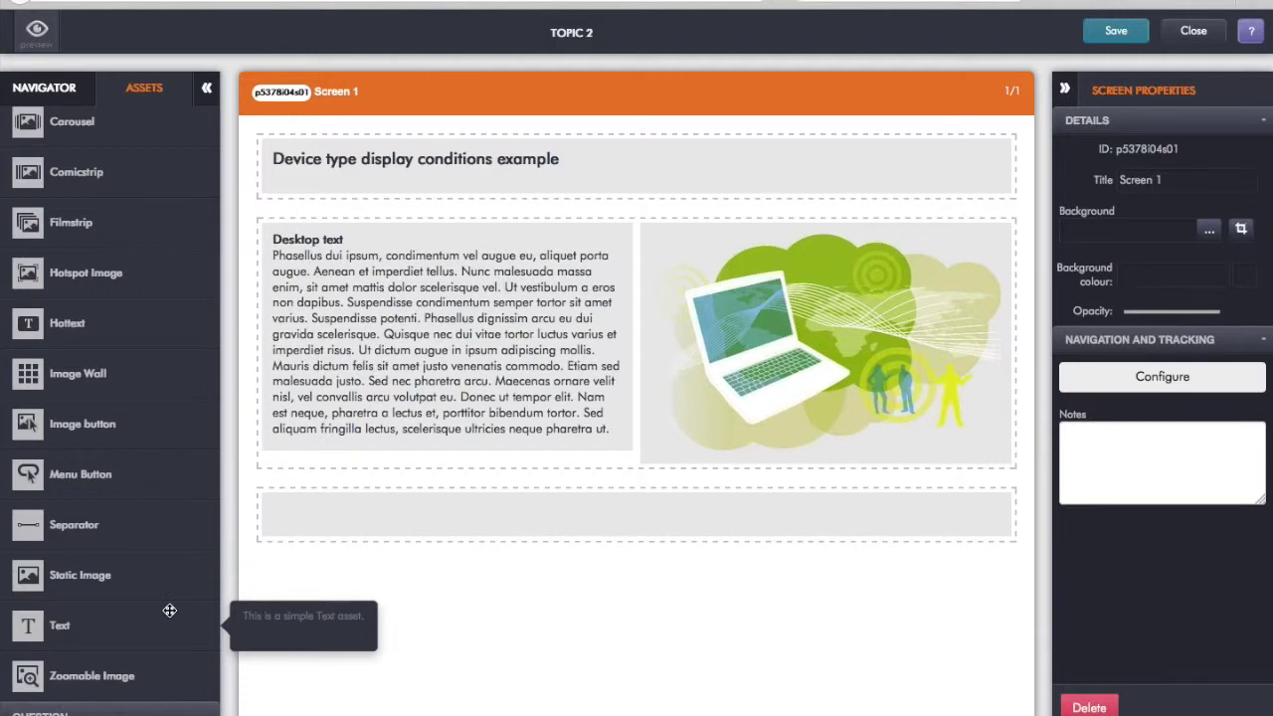
# Drop an empty Text block under Desktop text and select the Desktop paragraph for reuse.
pyautogui.moveTo(169, 610); pyautogui.dragTo(376, 472)
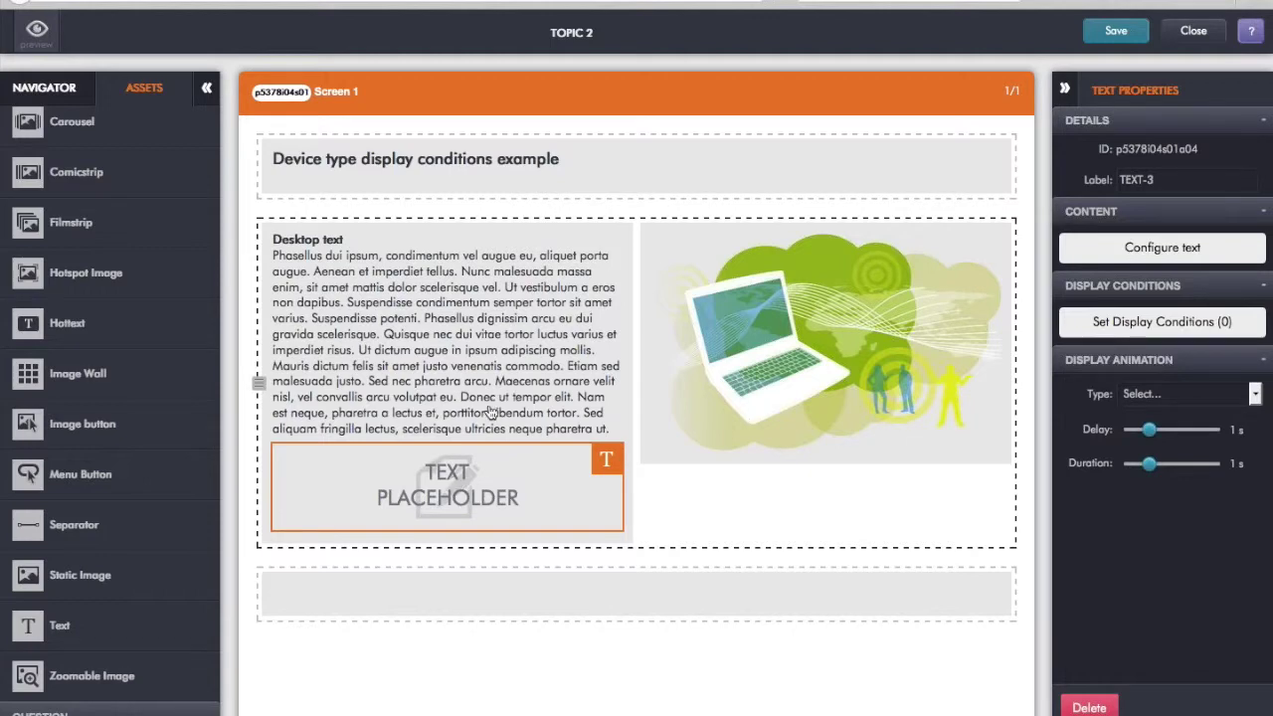
pyautogui.click(463, 352)
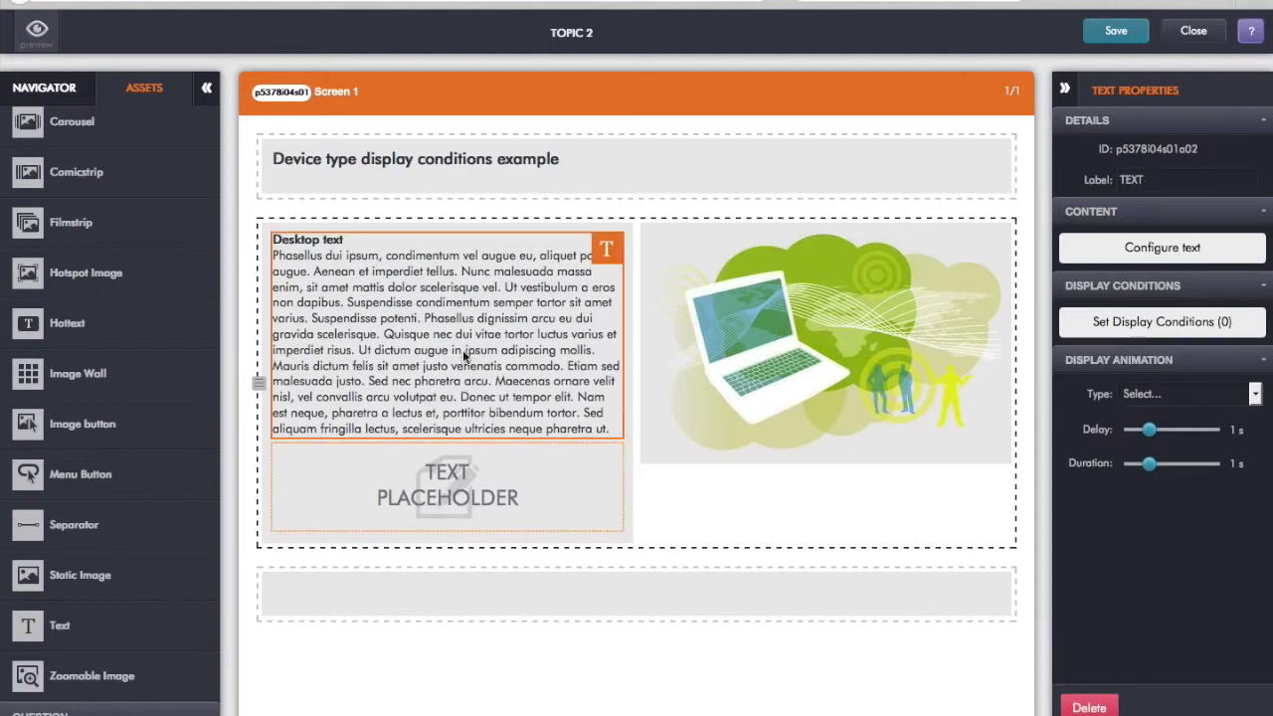
pyautogui.doubleClick(462, 349)
pyautogui.moveTo(438, 308); pyautogui.dragTo(540, 495)
pyautogui.hotkey('ctrl', 'c')
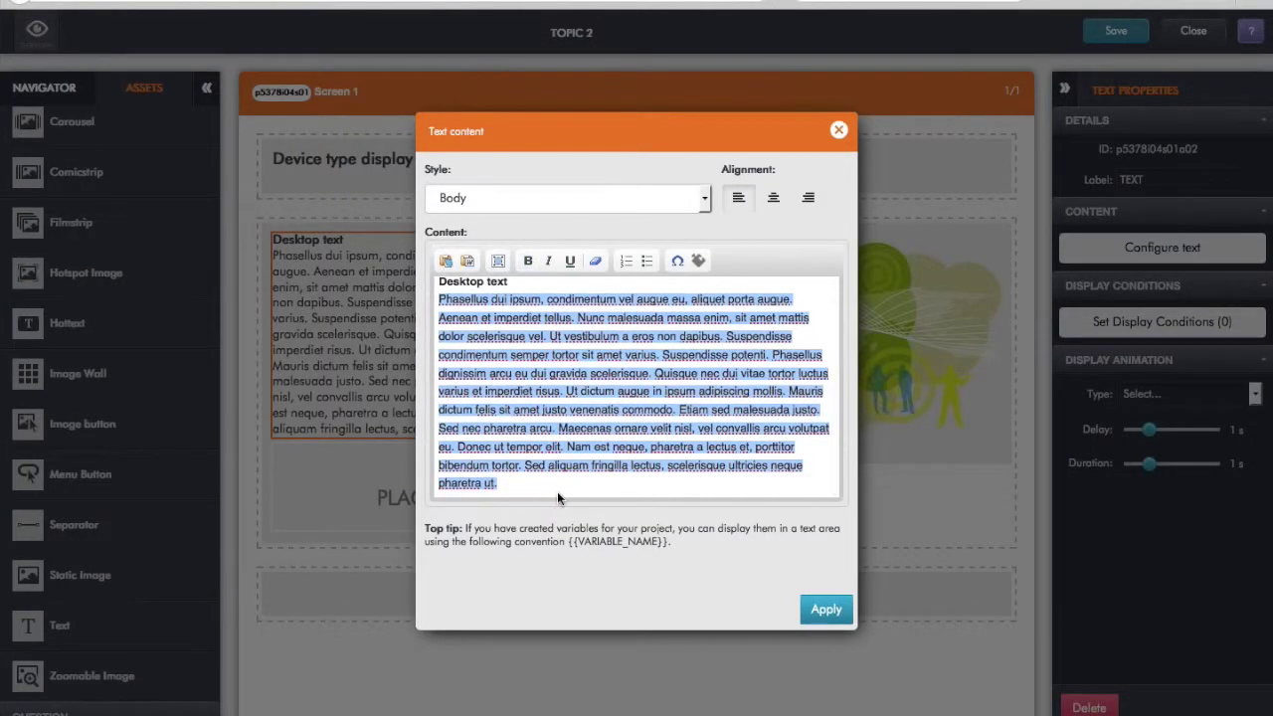
pyautogui.click(837, 129)
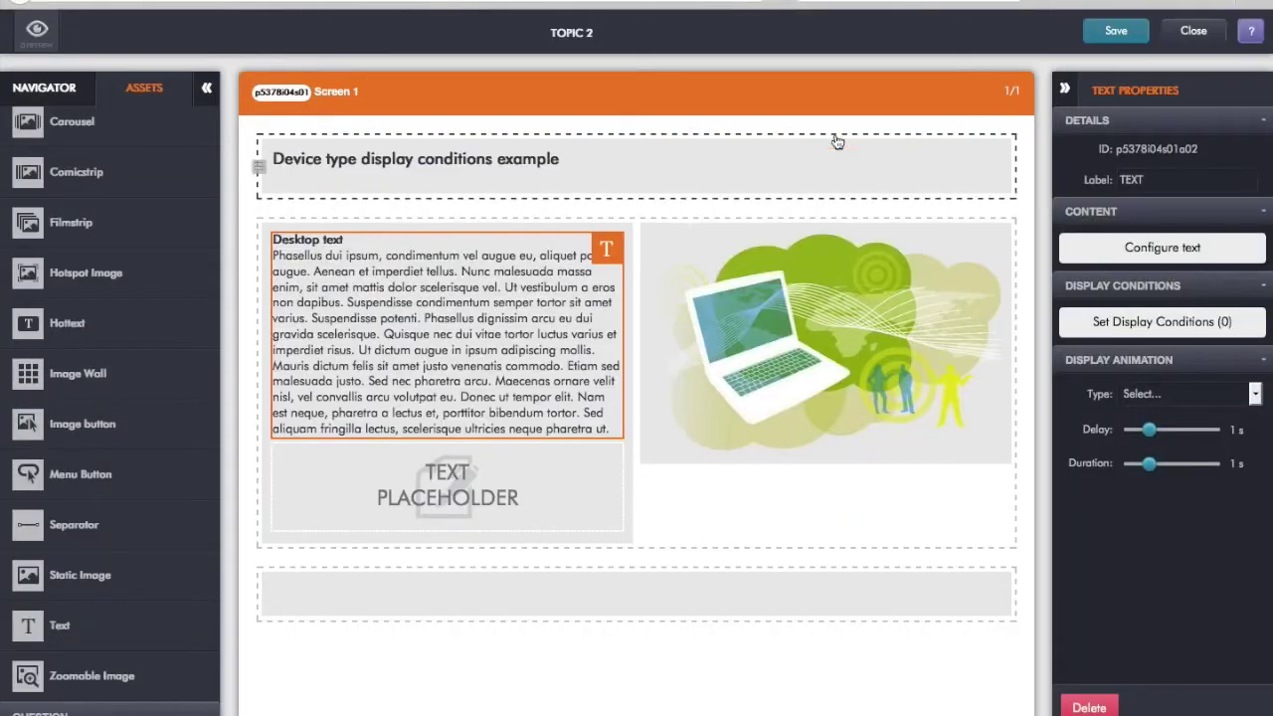
pyautogui.doubleClick(468, 500)
# Write a 'Tablet text' heading plus the pasted paragraph, trimmed from 'Etiam sed malesuada justo' onward.
pyautogui.click(462, 295)
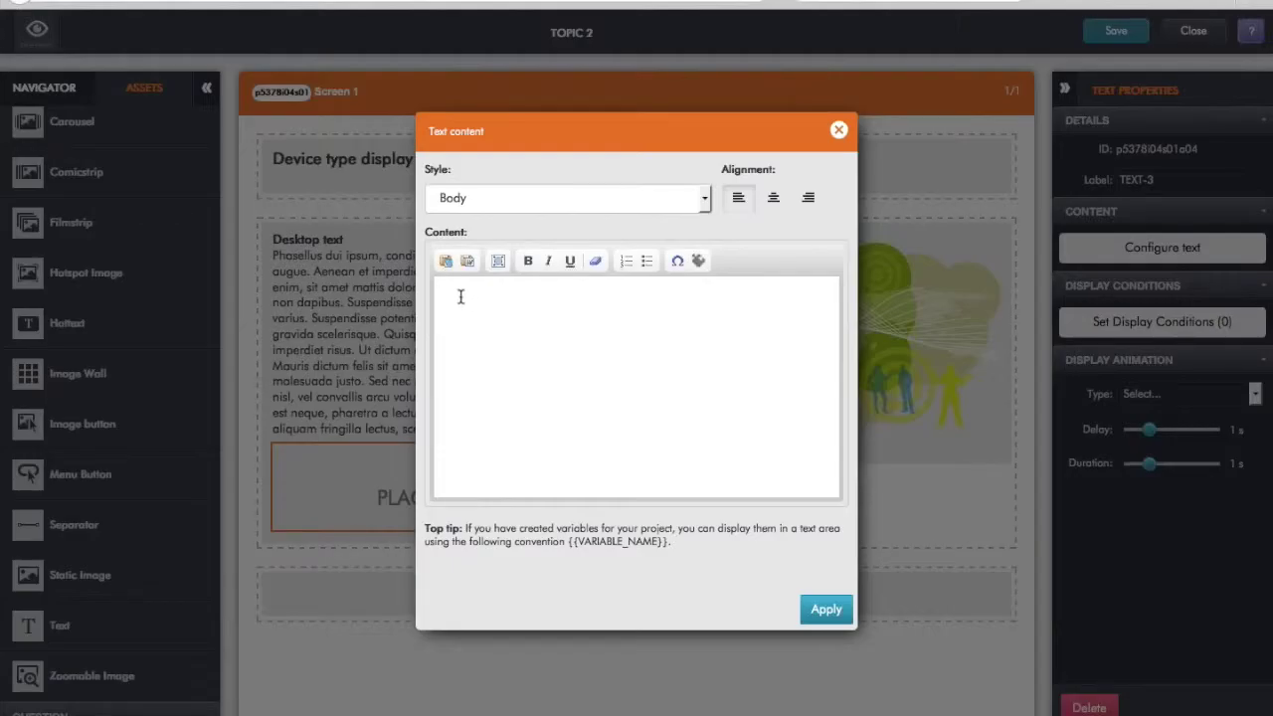
pyautogui.write('T')
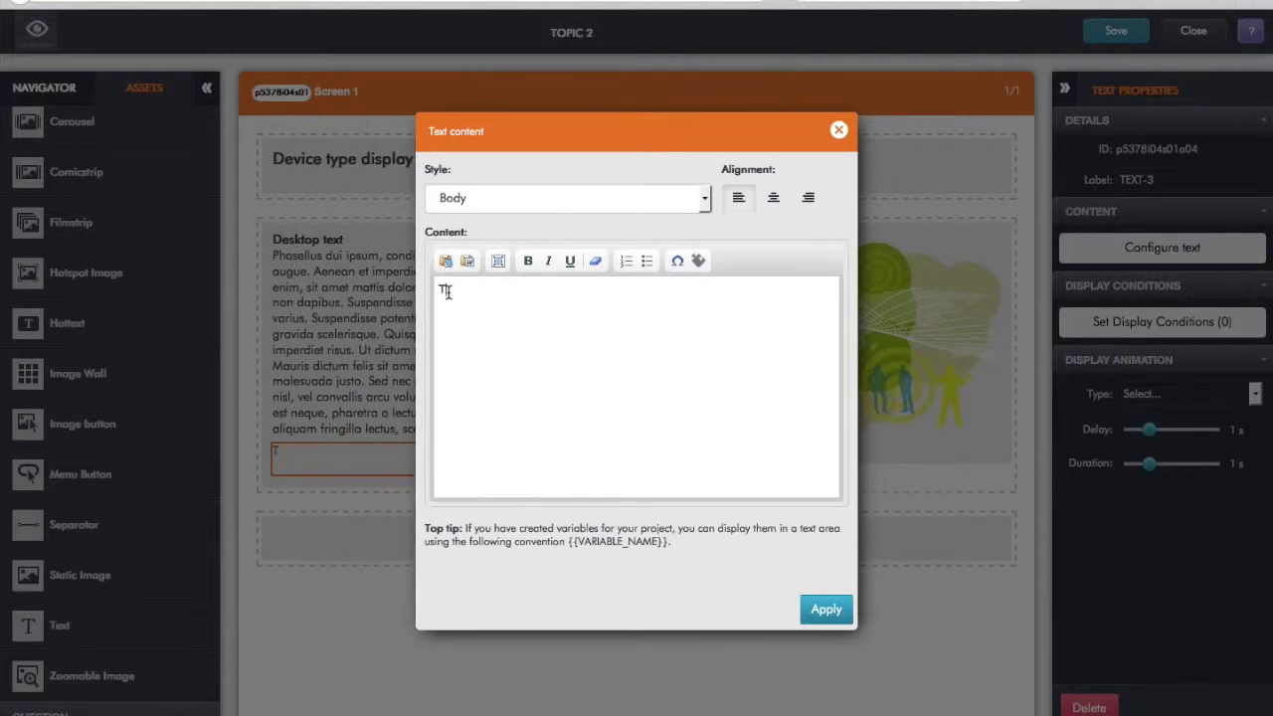
pyautogui.write('ablet text')
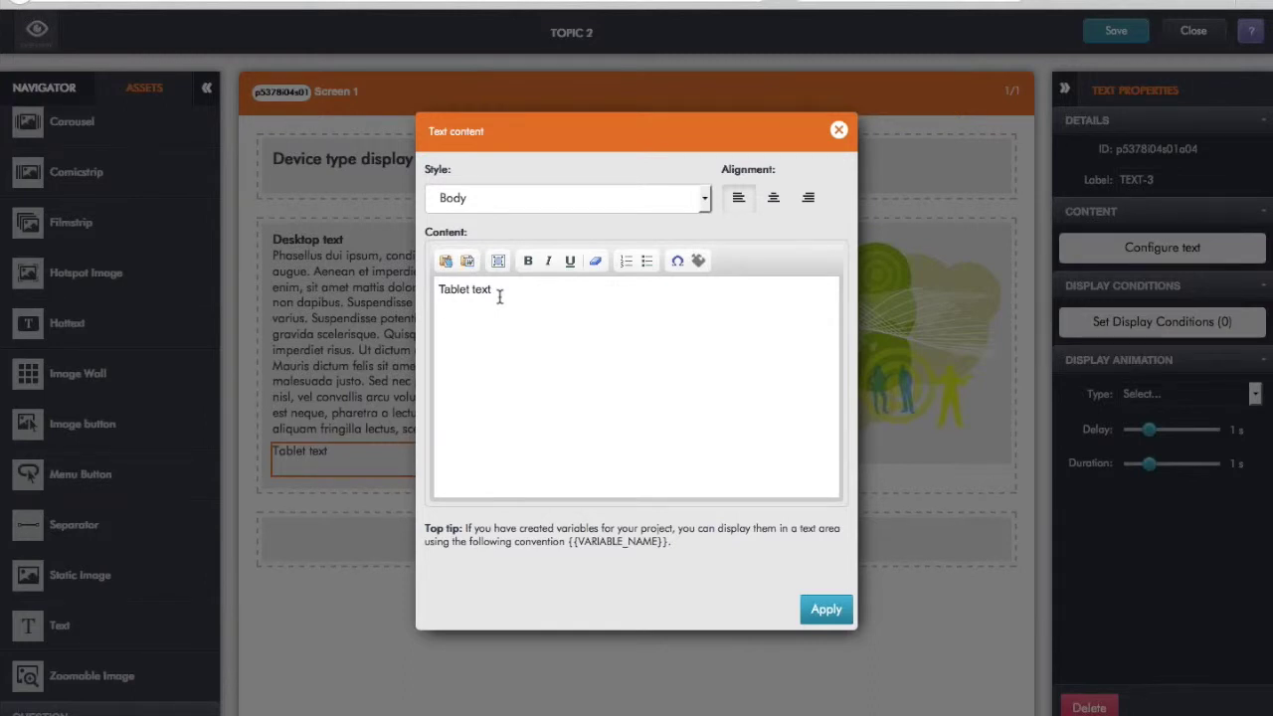
pyautogui.press('Return')
pyautogui.hotkey('ctrl', 'v')
pyautogui.moveTo(679, 419); pyautogui.dragTo(670, 492)
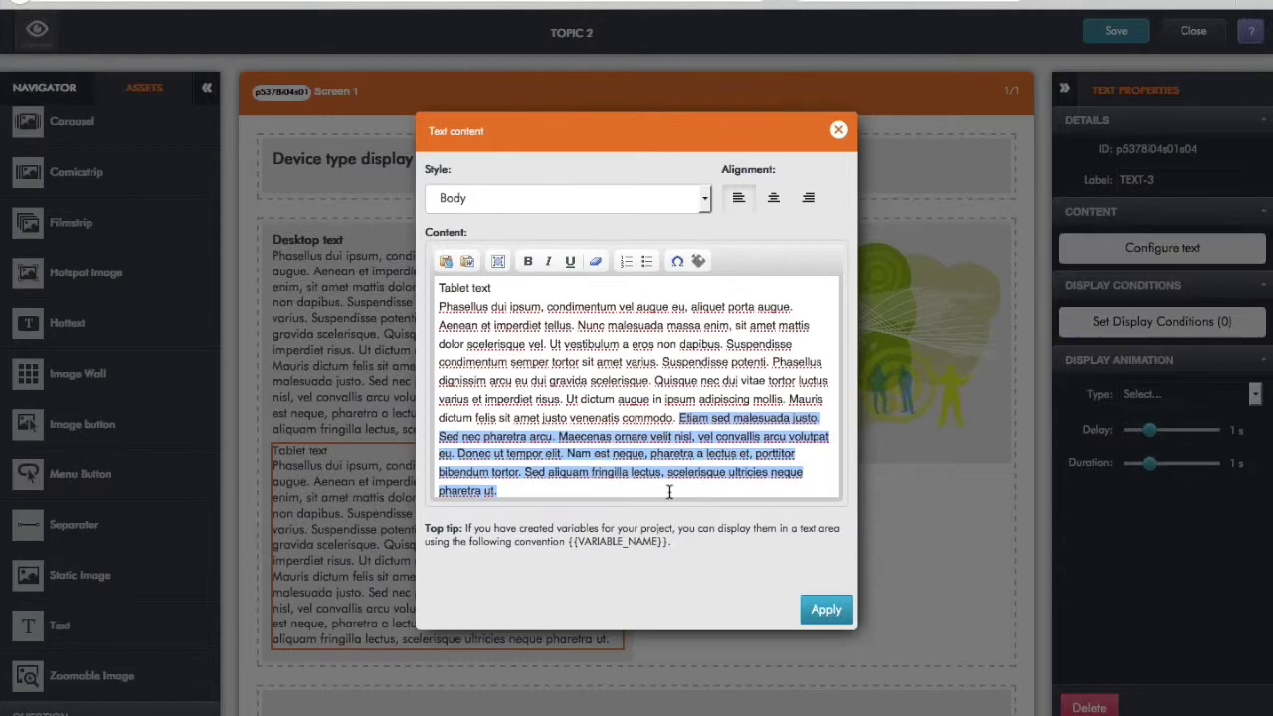
pyautogui.press('Delete')
pyautogui.click(830, 611)
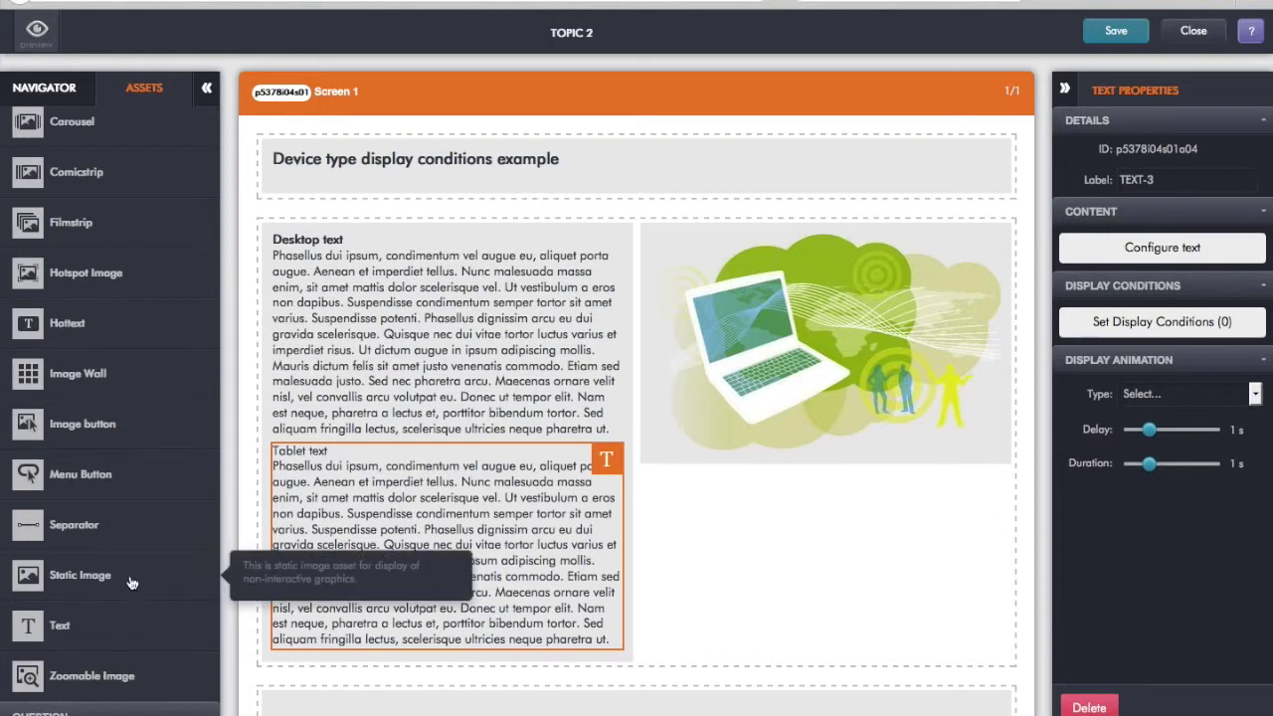
# Place a Static Image below the laptop picture and set it to the red devices illustration.
pyautogui.moveTo(103, 575); pyautogui.dragTo(784, 503)
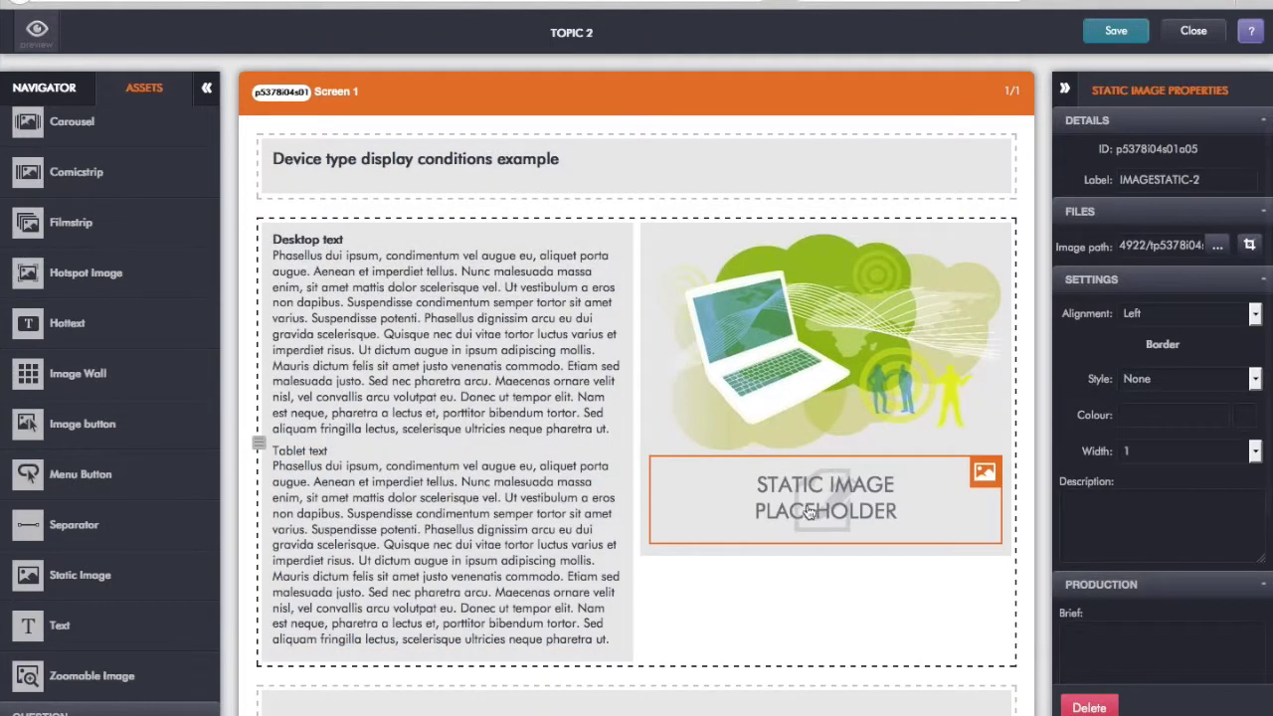
pyautogui.click(812, 511)
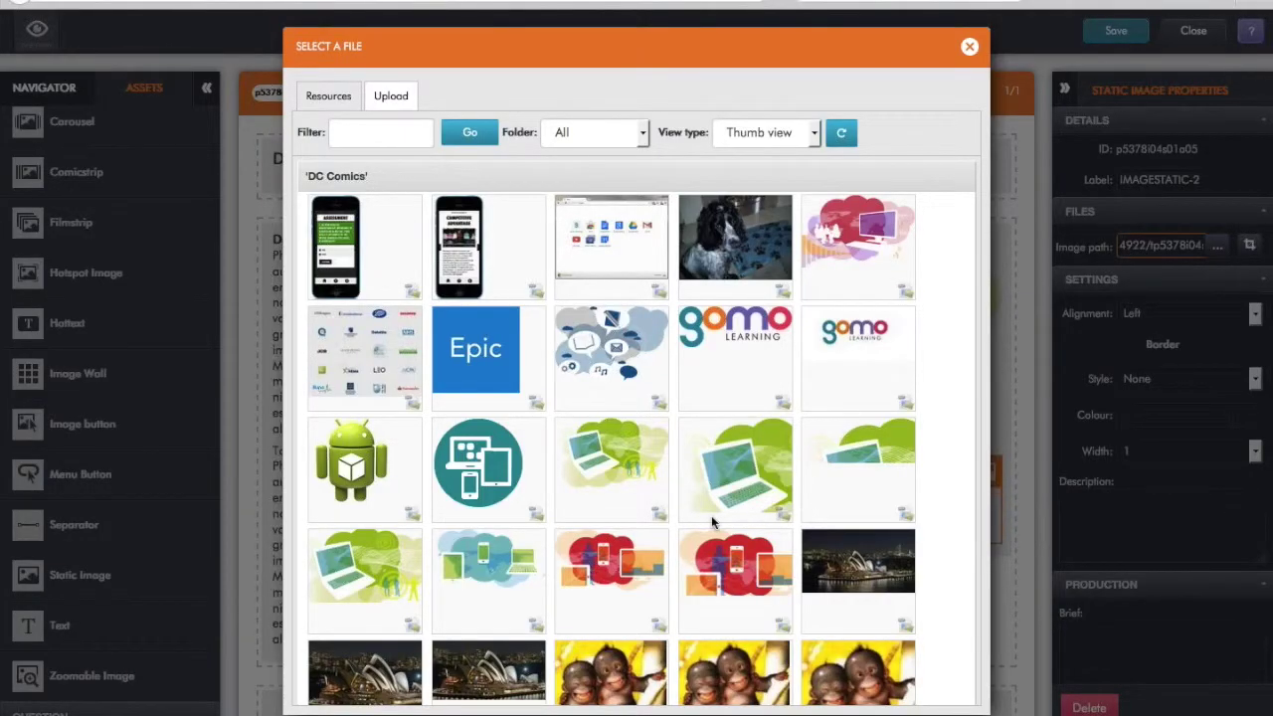
pyautogui.click(611, 572)
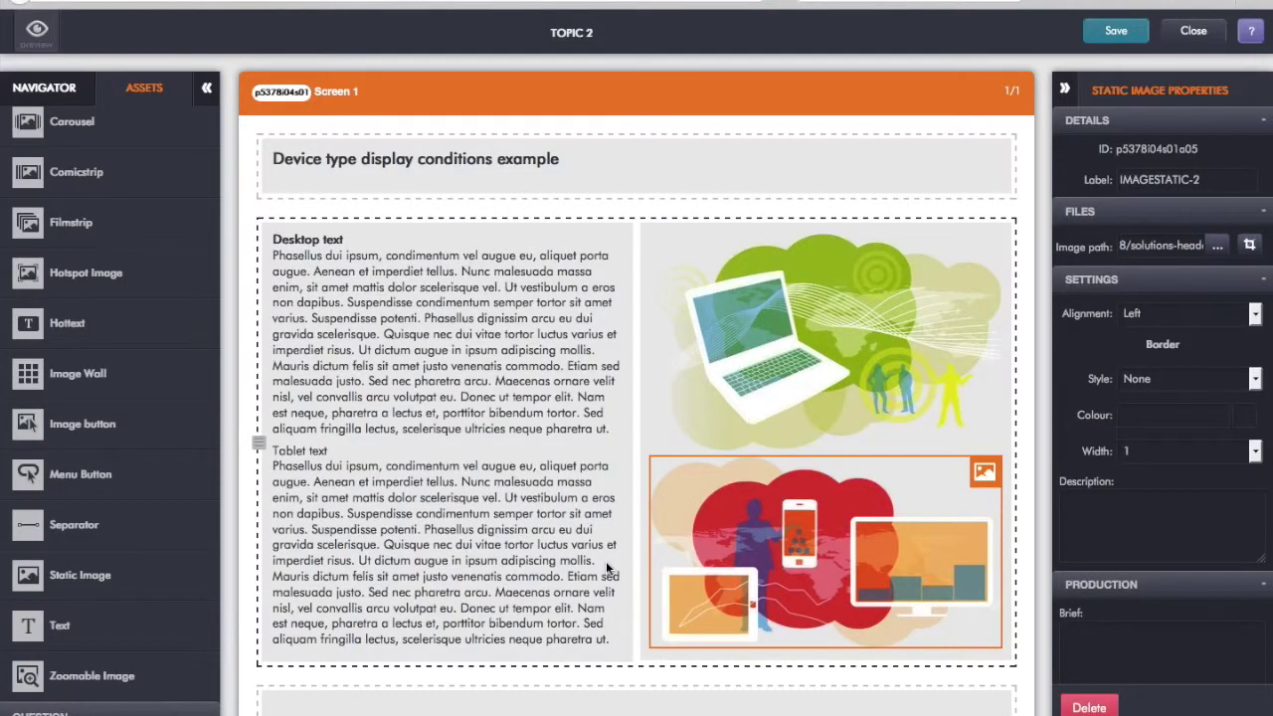
pyautogui.scroll(-1, 531, 567)
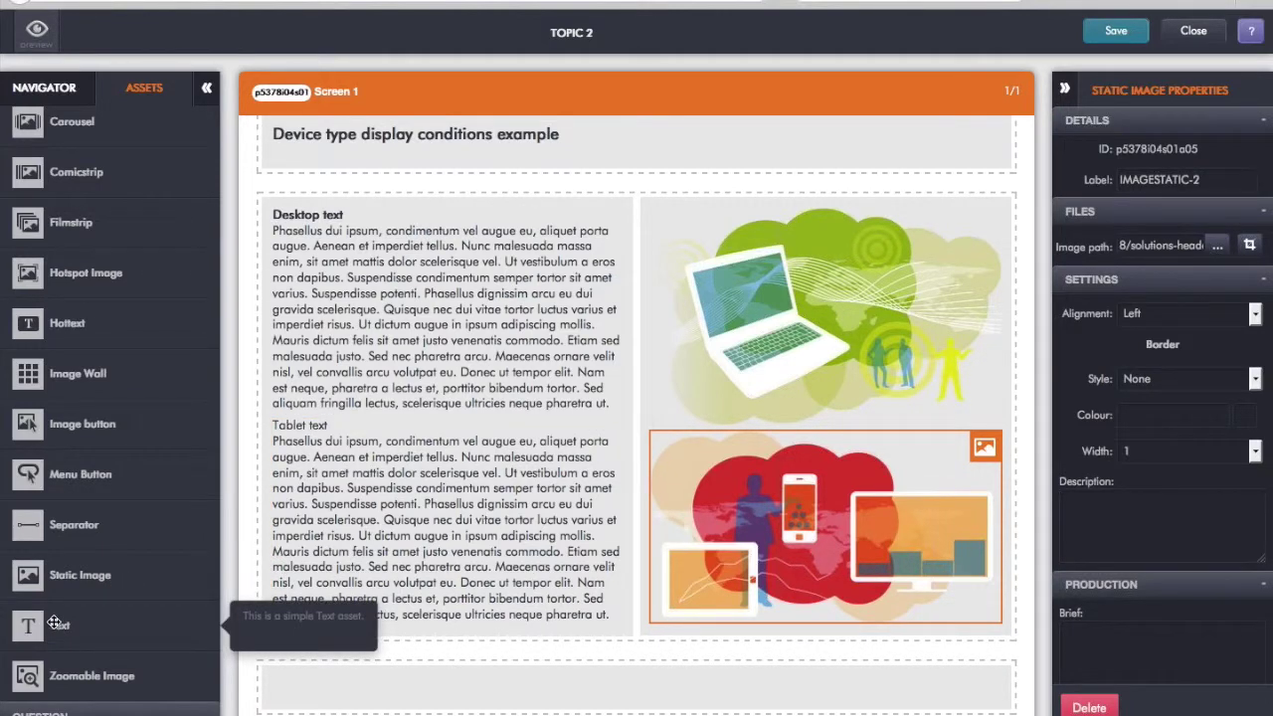
# Add a third text block with a bold 'Smartphone text' heading and the paragraph cut from 'Quisque' onward.
pyautogui.moveTo(54, 623); pyautogui.dragTo(383, 649)
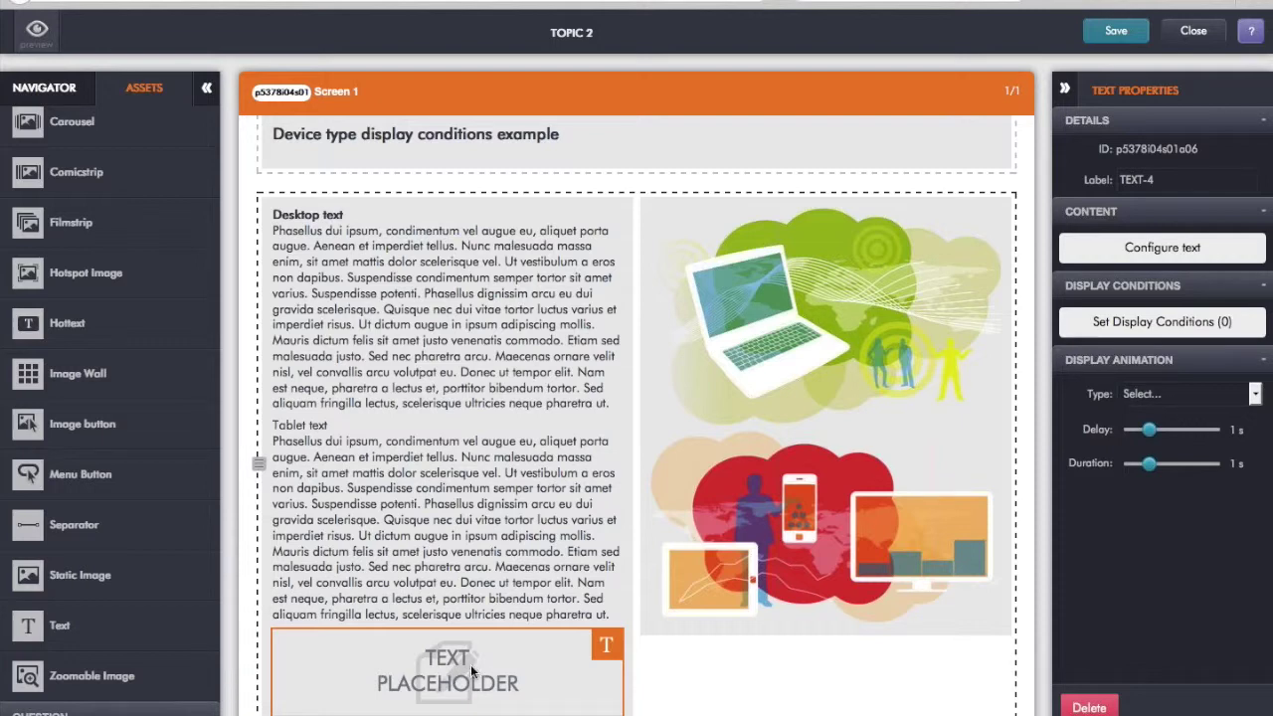
pyautogui.doubleClick(471, 665)
pyautogui.write('Sma')
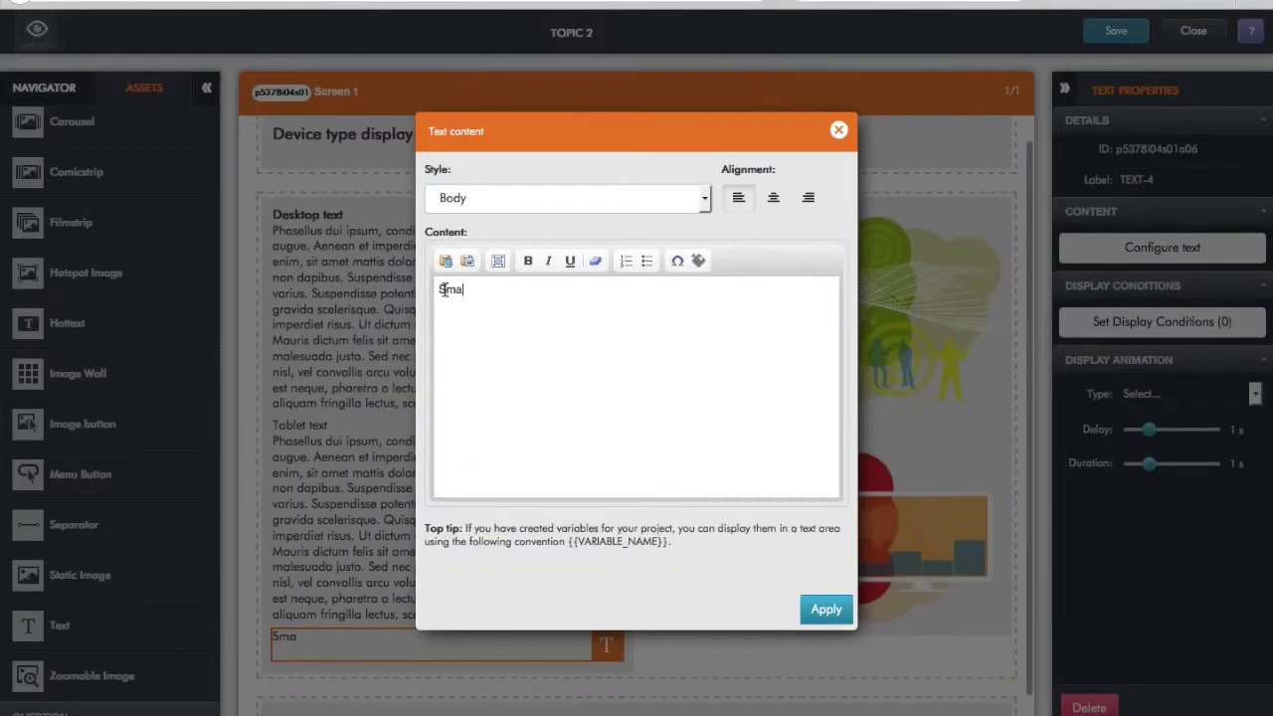
pyautogui.write('rtphone text')
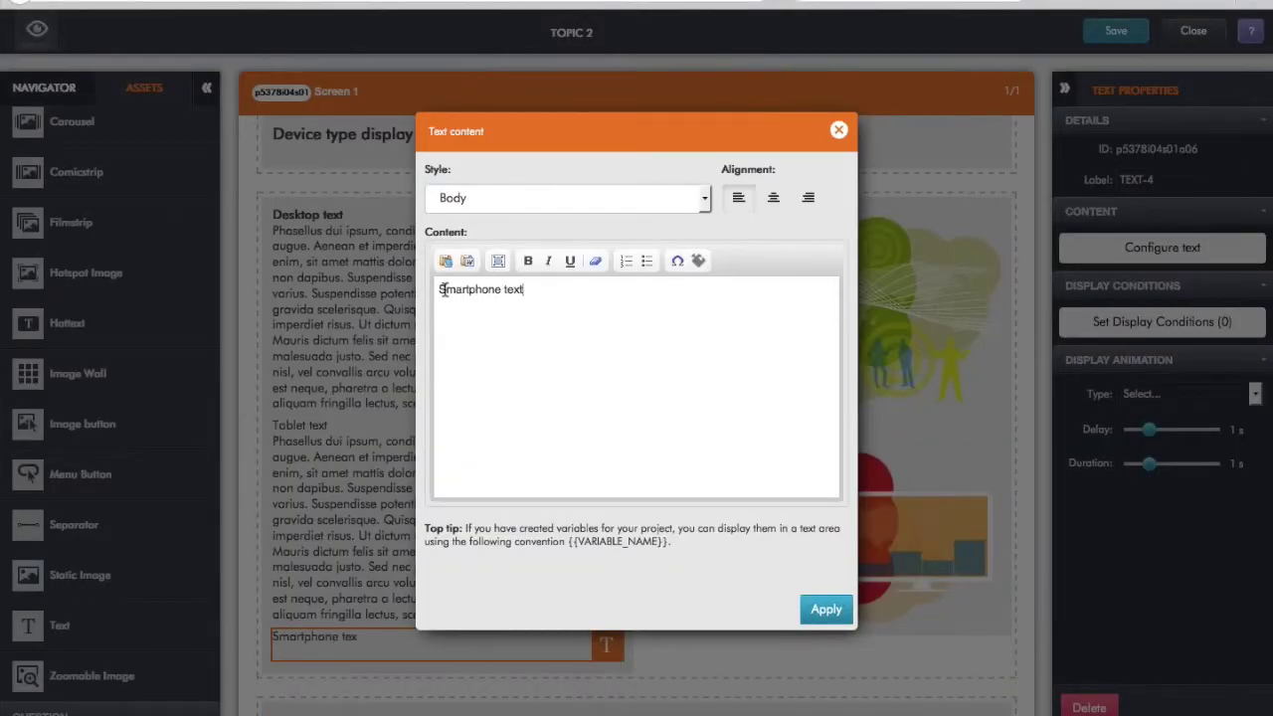
pyautogui.press('Return')
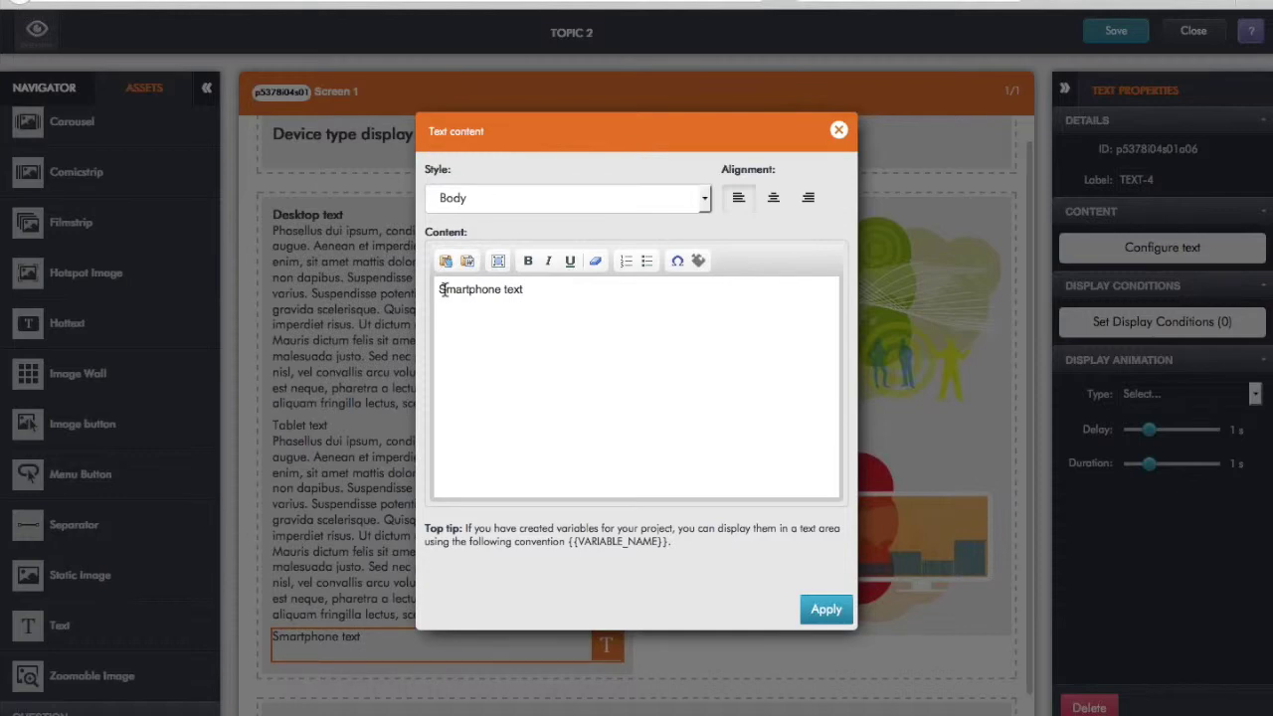
pyautogui.write('Phasellus dui ipsum, condimentum vel augue eu, aliquet porta augue. Aenean et imperdiet tellus. Nunc malesuada massa enim, sit amet mattis dolor scelerisque vel. Ut vestibulum a eros non dapibus. Suspendisse condimentum semper tortor sit amet varius. Suspendisse potenti. Phasellus dignissim arcu eu dui gravida scelerisque. Quisque nec dui vitae tortor luctus varius et imperdiet risus. Ut dictum augue in ipsum adipiscing mollis. Mauris dictum felis sit amet justo venenatis commodo. Etiam sed malesuada justo. Sed nec pharetra arcu. Maecenas ornare velit nisl, vel convallis arcu volutpat eu. Donec ut tempor elit. Nam est neque, pharetra a lectus et, porttitor bibendum tortor. Sed aliquam fringilla lectus, scelerisque ultricies neque pharetra ut.')
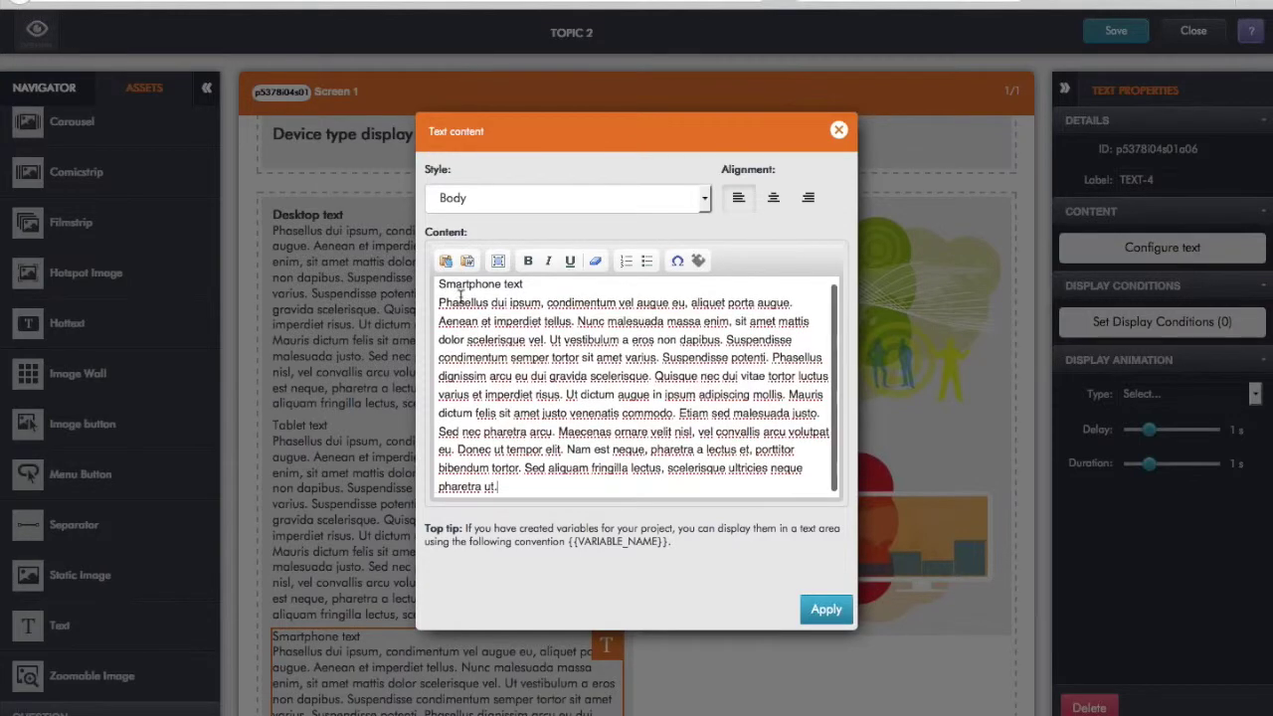
pyautogui.moveTo(655, 374); pyautogui.dragTo(613, 492)
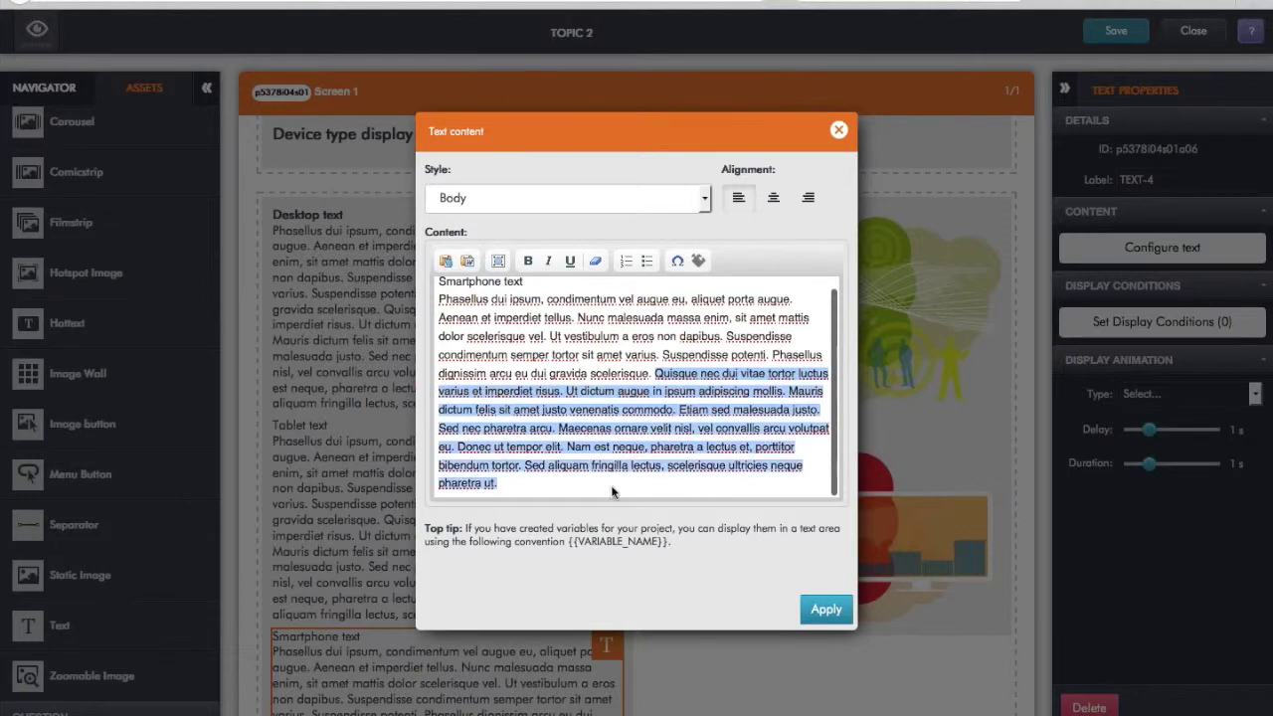
pyautogui.press('BackSpace')
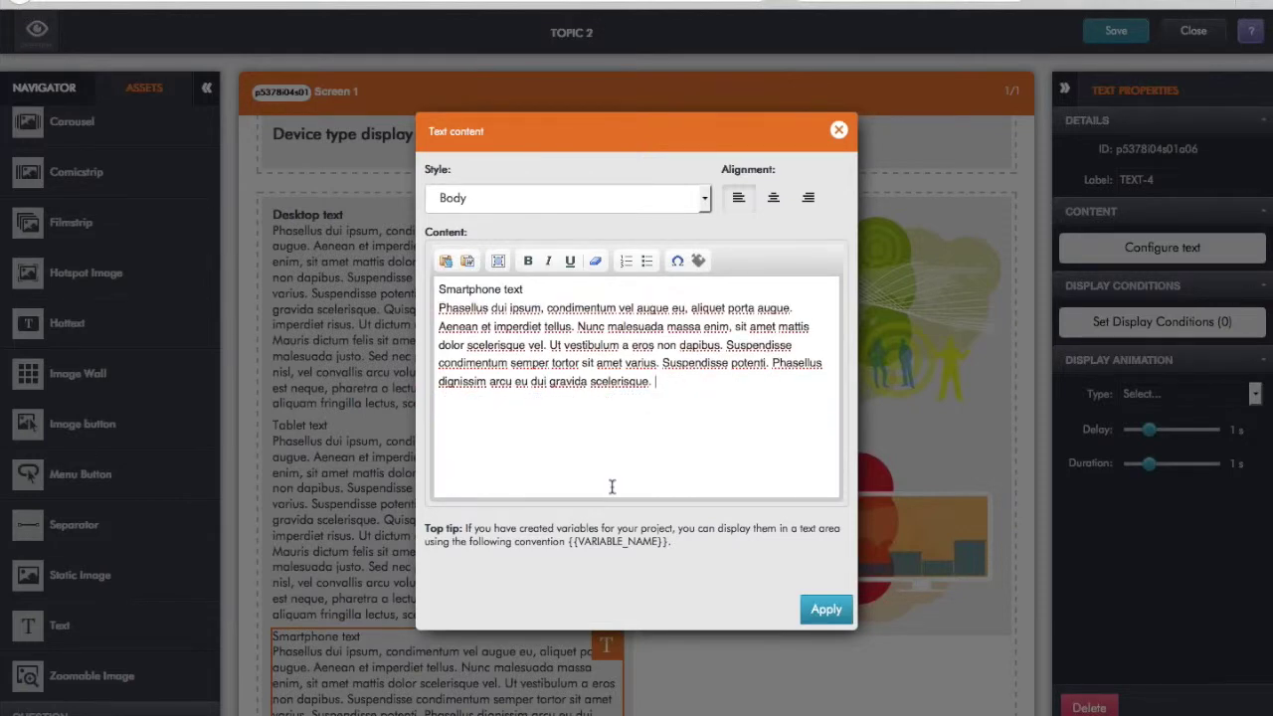
pyautogui.moveTo(533, 287); pyautogui.dragTo(418, 287)
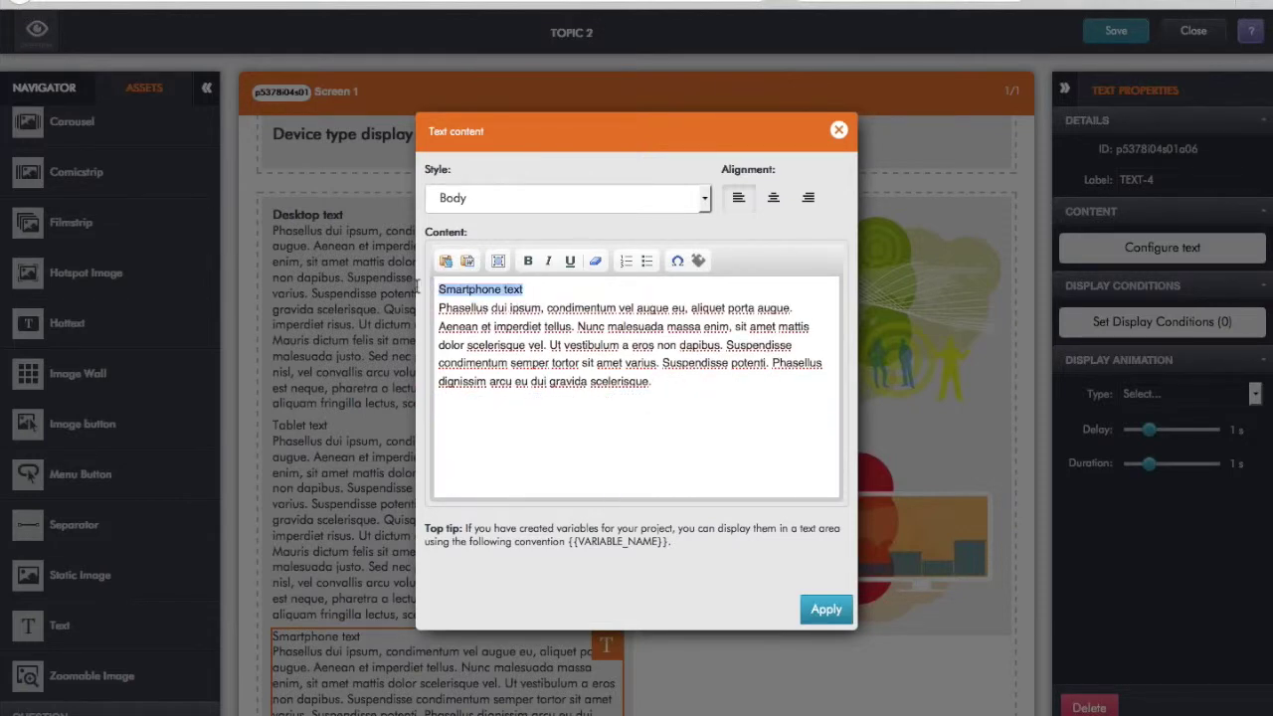
pyautogui.hotkey('ctrl', 'b')
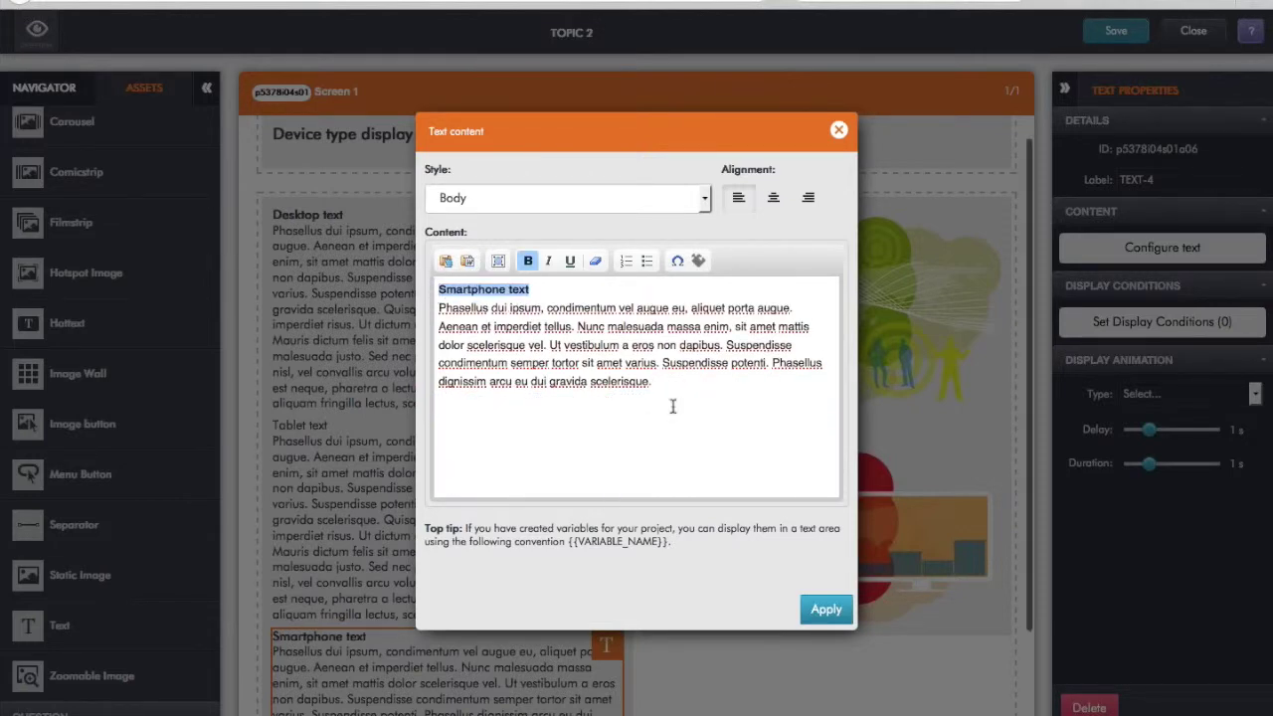
pyautogui.click(823, 613)
pyautogui.click(382, 510)
# Bold the 'Tablet text' heading in the Tablet block and apply the change.
pyautogui.doubleClick(382, 511)
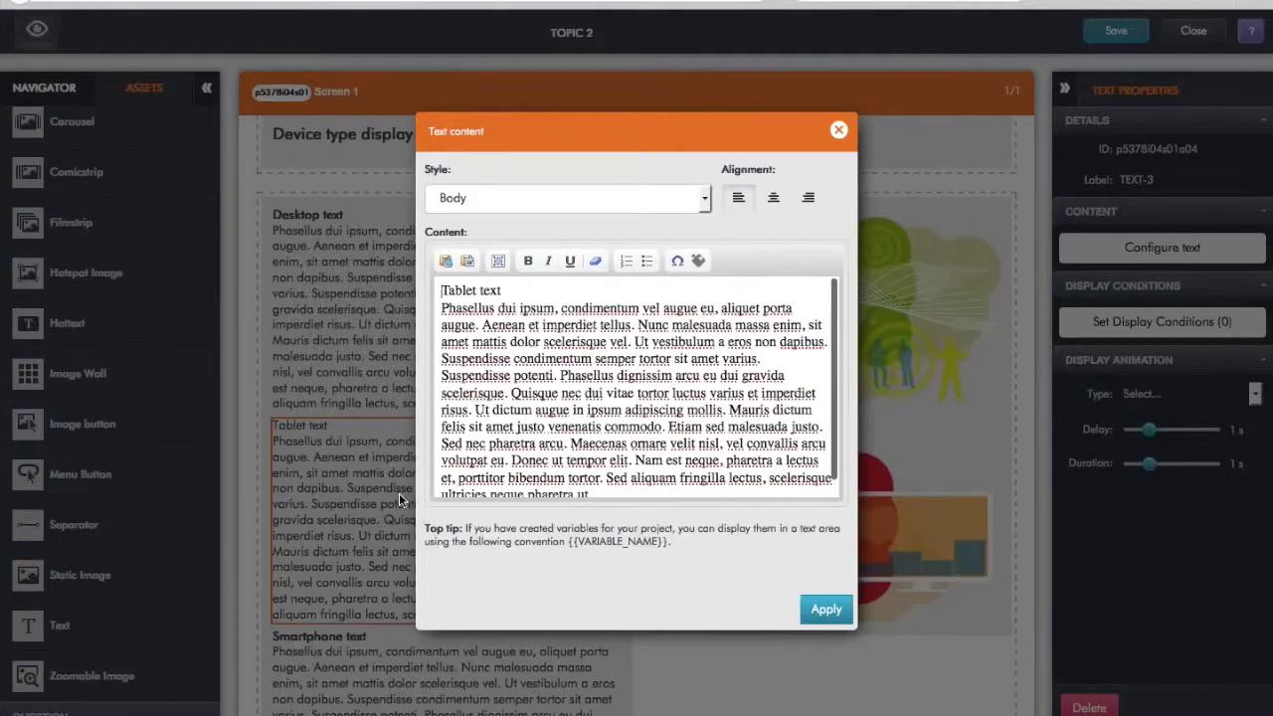
pyautogui.moveTo(507, 287); pyautogui.dragTo(426, 283)
pyautogui.hotkey('ctrl', 'b')
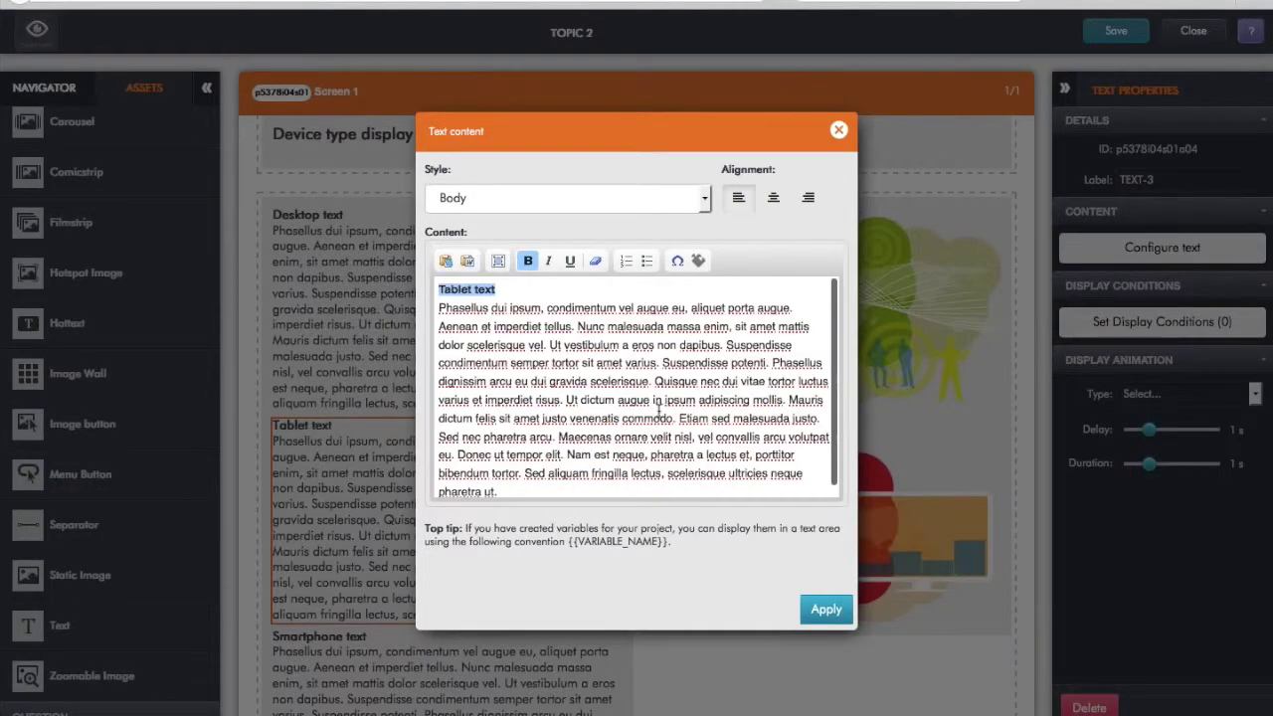
pyautogui.click(824, 622)
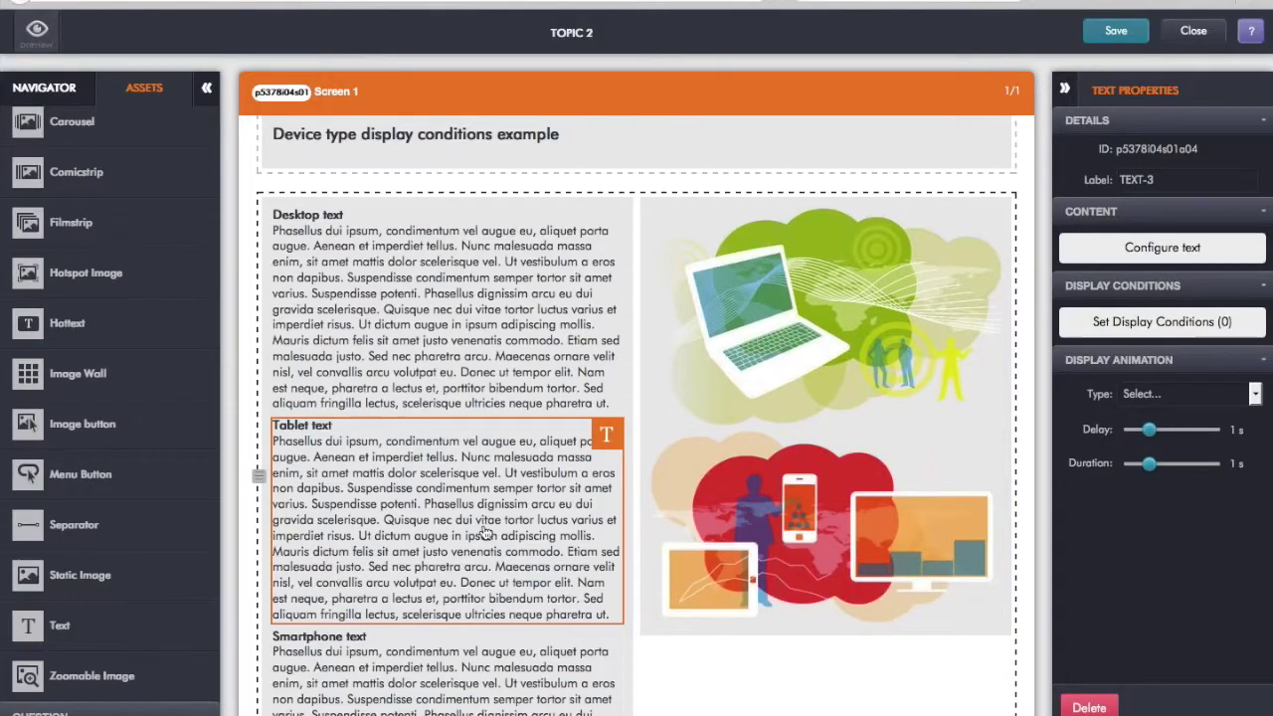
pyautogui.scroll(1, 486, 534)
pyautogui.scroll(-5, 486, 534)
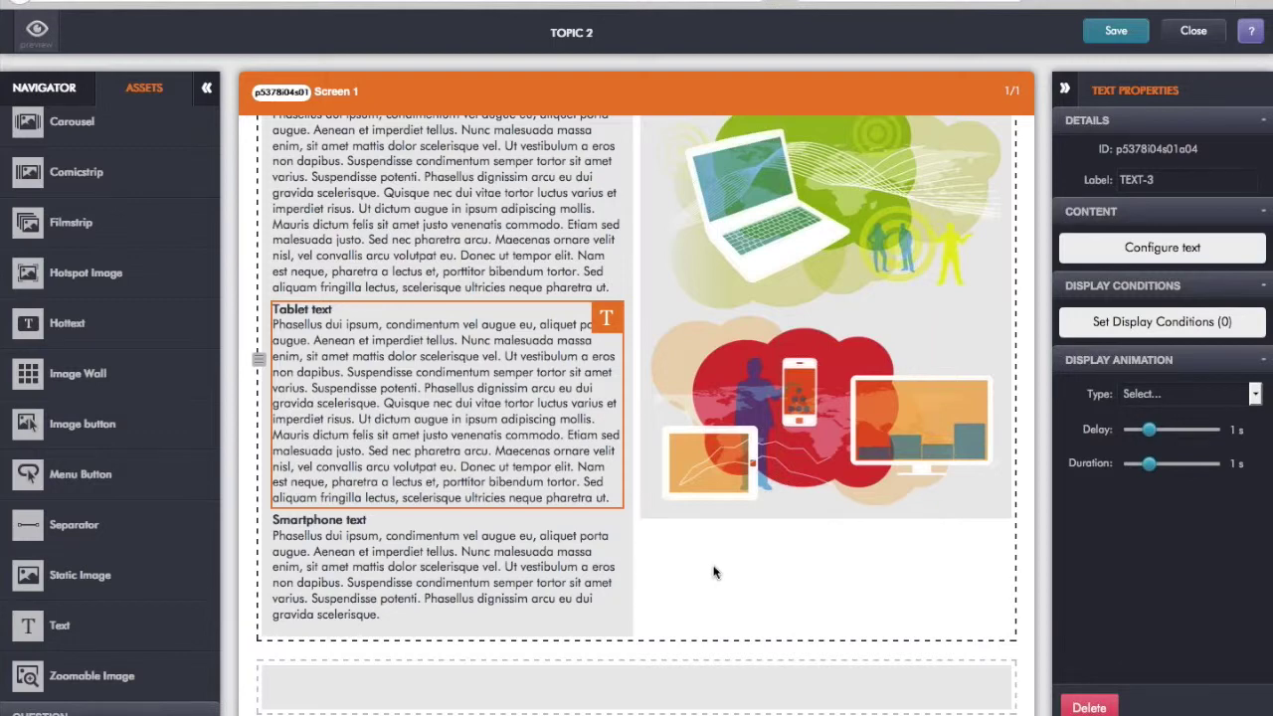
pyautogui.scroll(1, 712, 572)
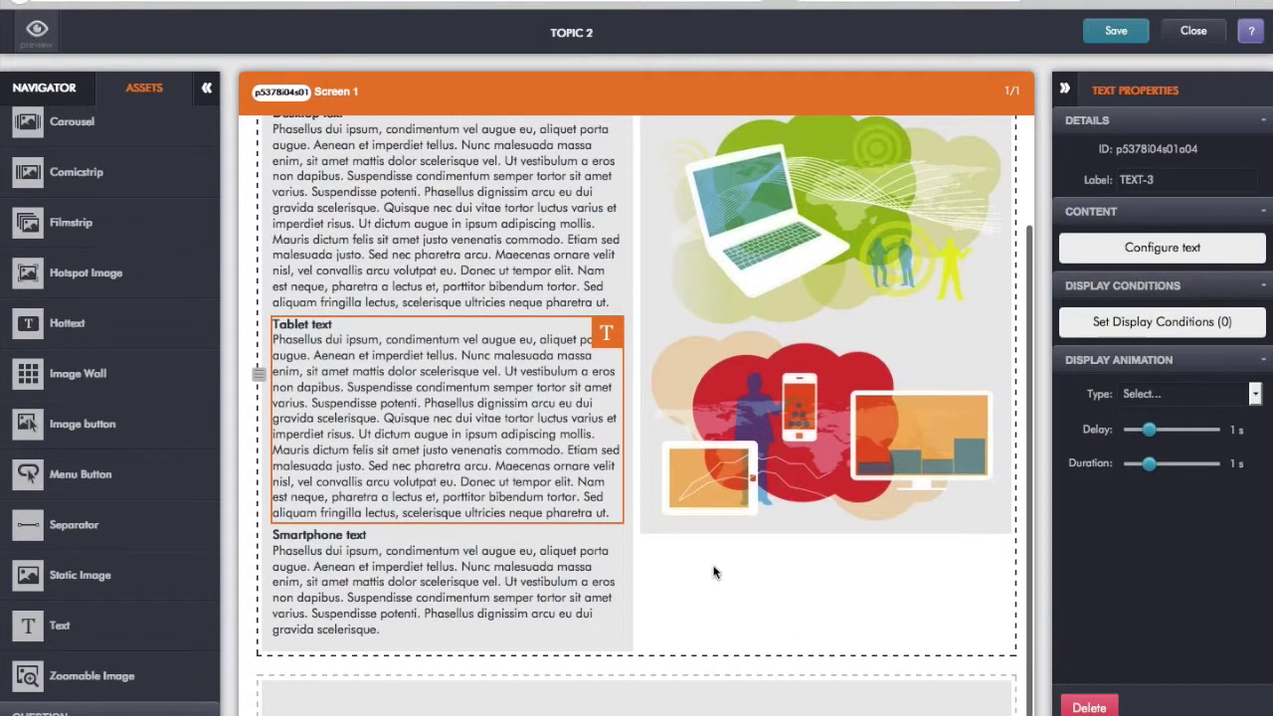
pyautogui.scroll(3, 713, 572)
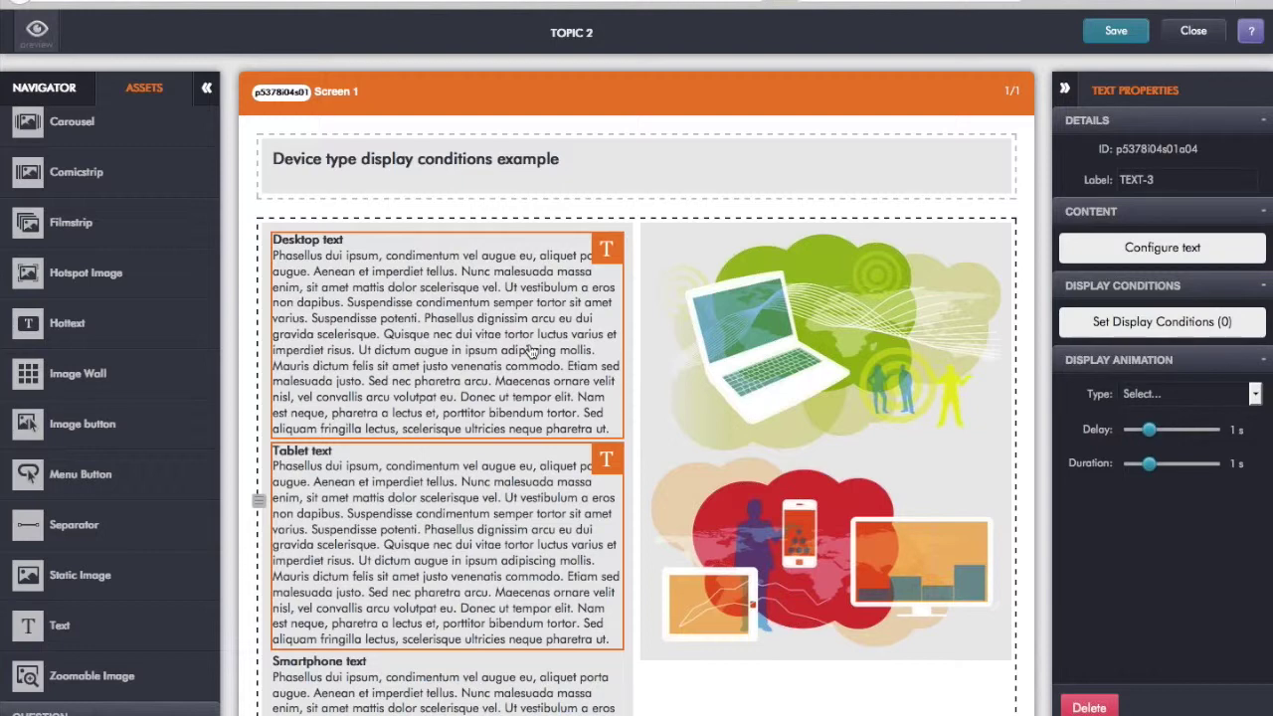
# Give the Desktop text block a 'Device type Equal Desktop' display condition.
pyautogui.click(403, 303)
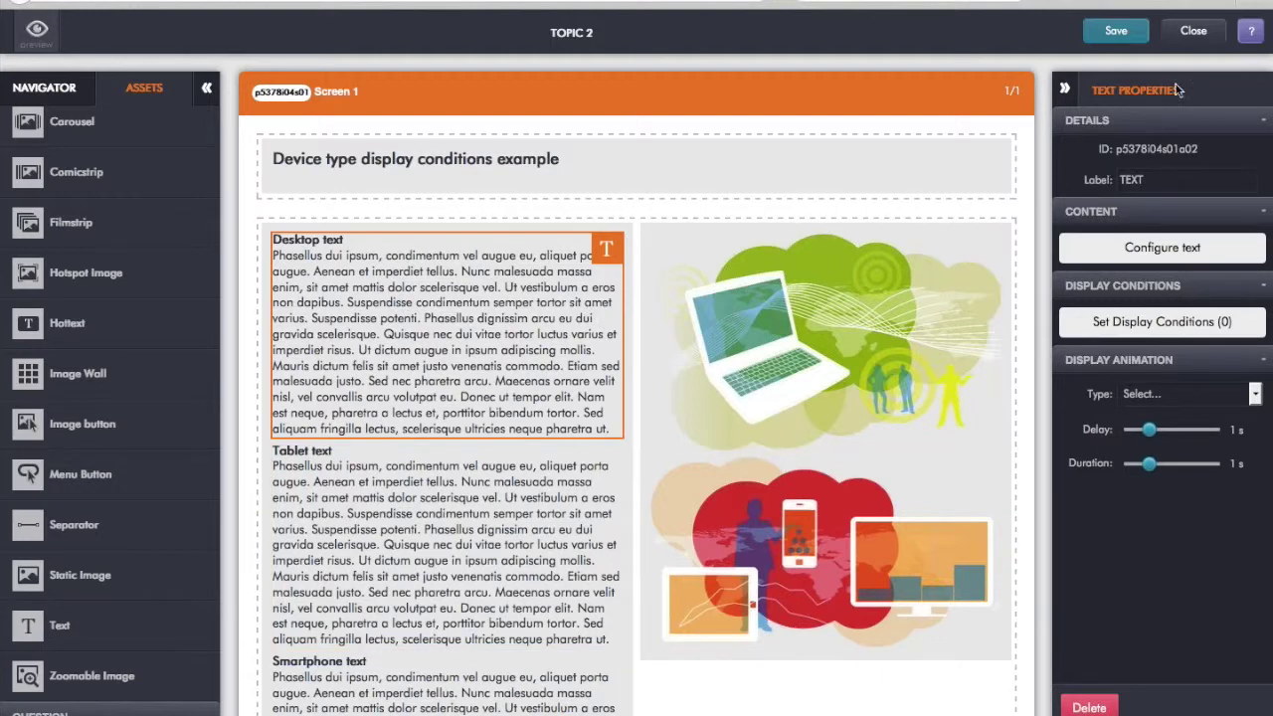
pyautogui.click(1164, 322)
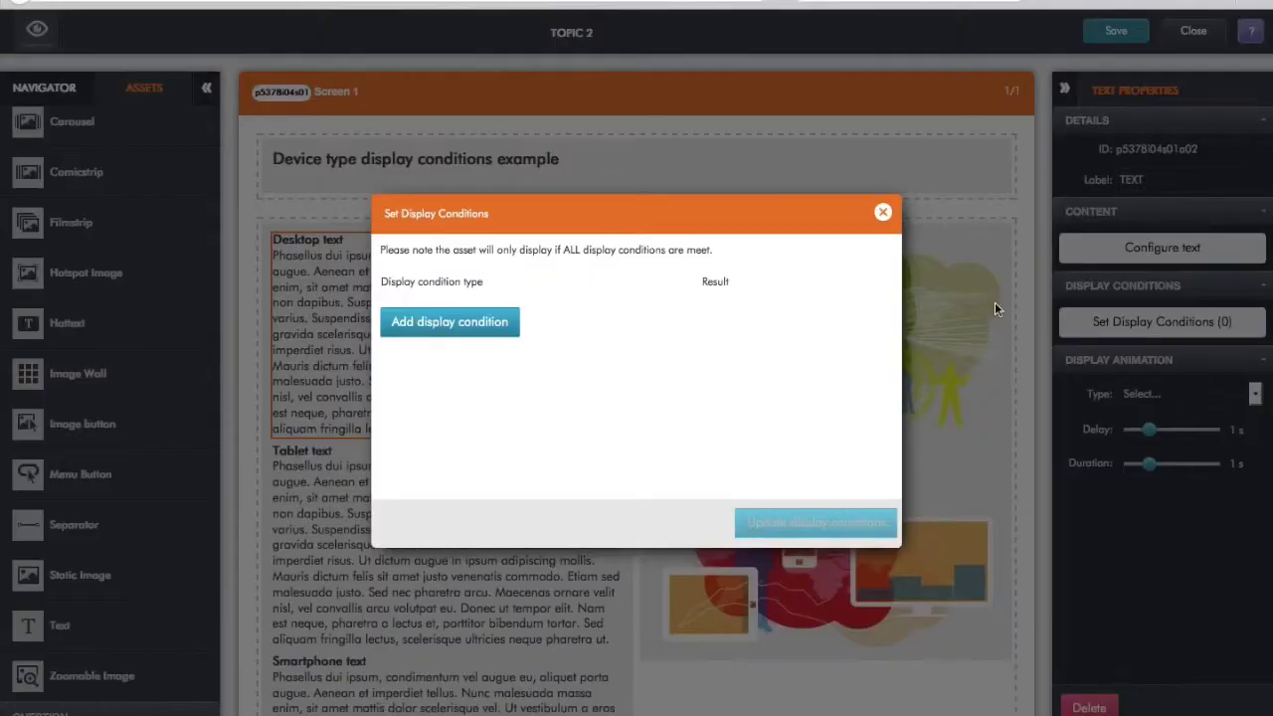
pyautogui.click(483, 323)
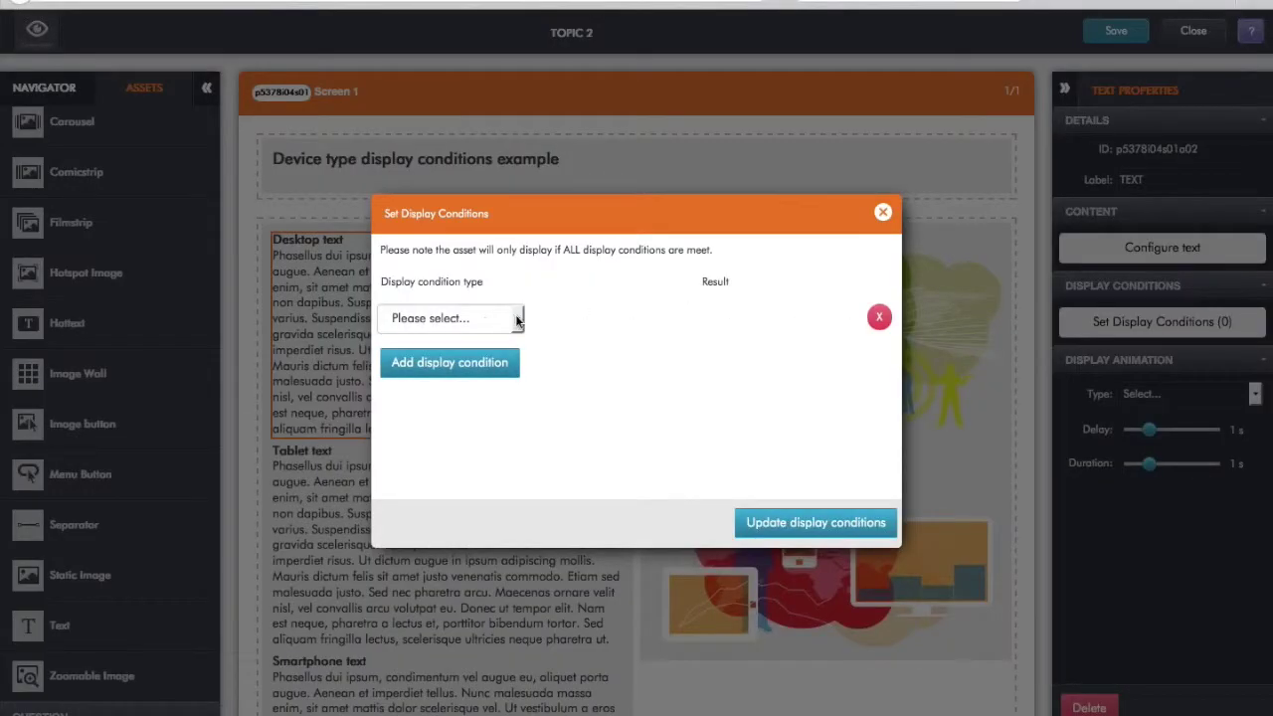
pyautogui.click(517, 320)
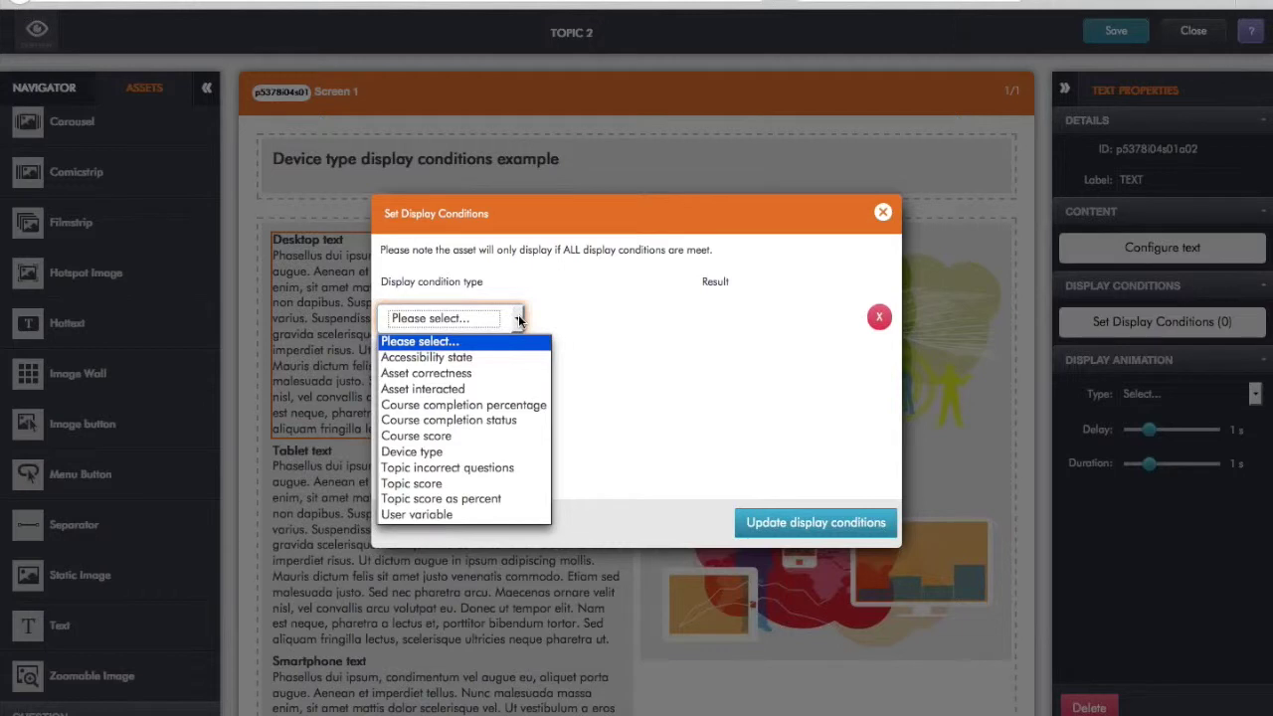
pyautogui.click(454, 455)
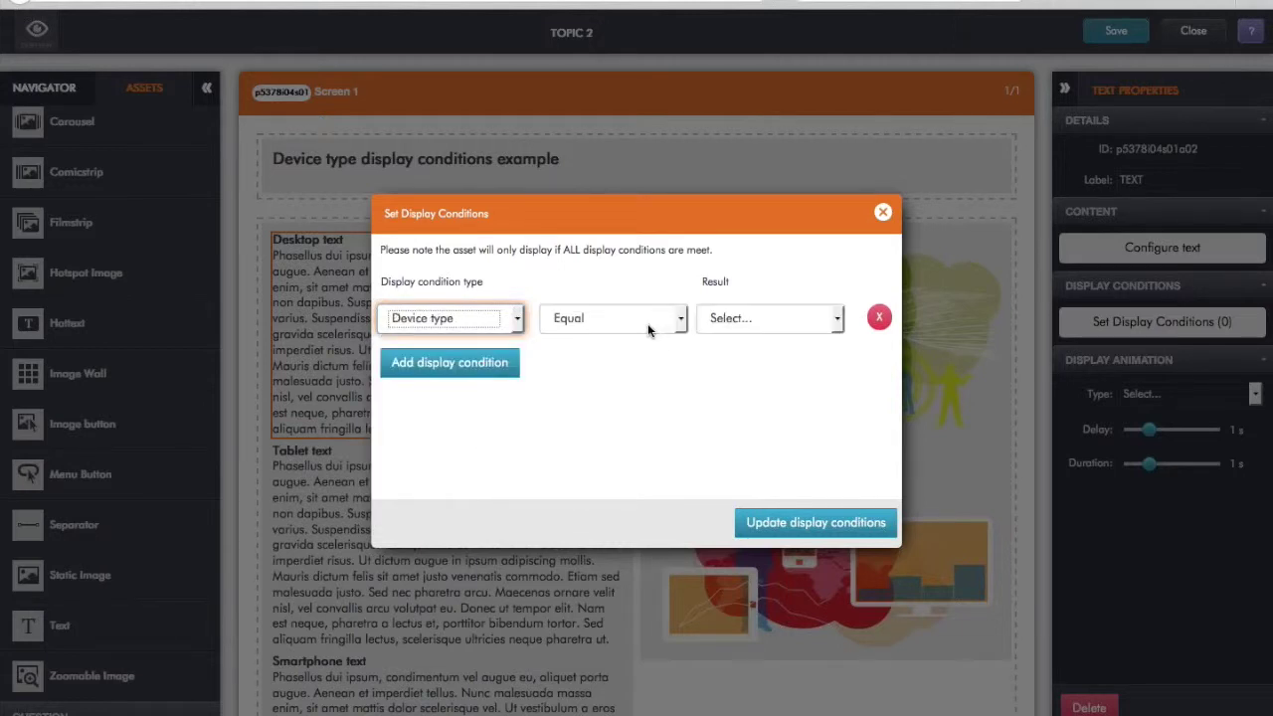
pyautogui.click(747, 321)
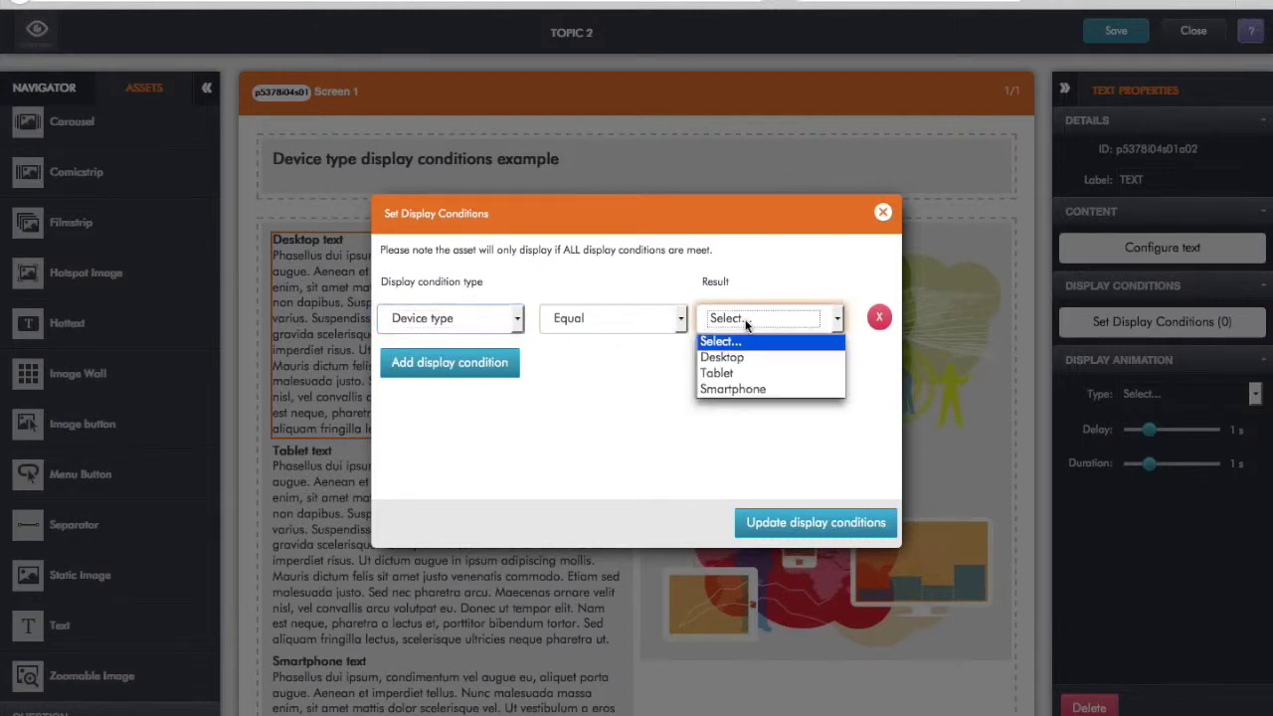
pyautogui.click(746, 358)
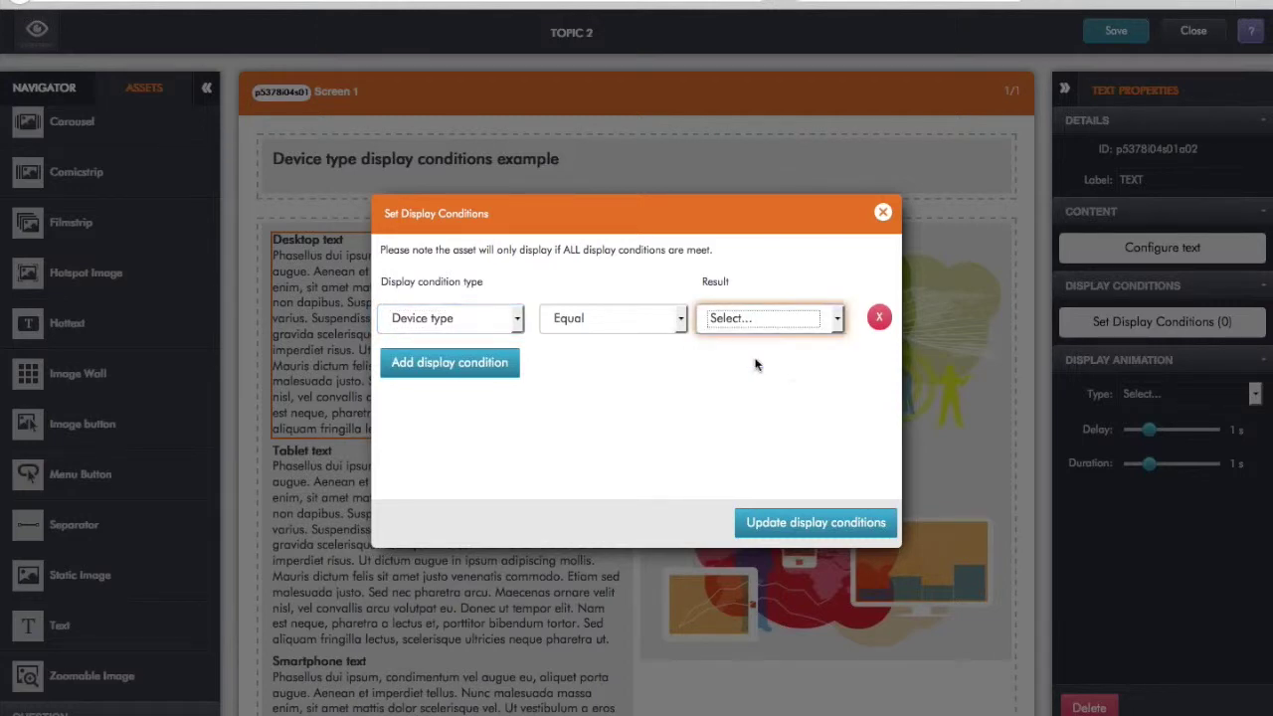
pyautogui.click(824, 530)
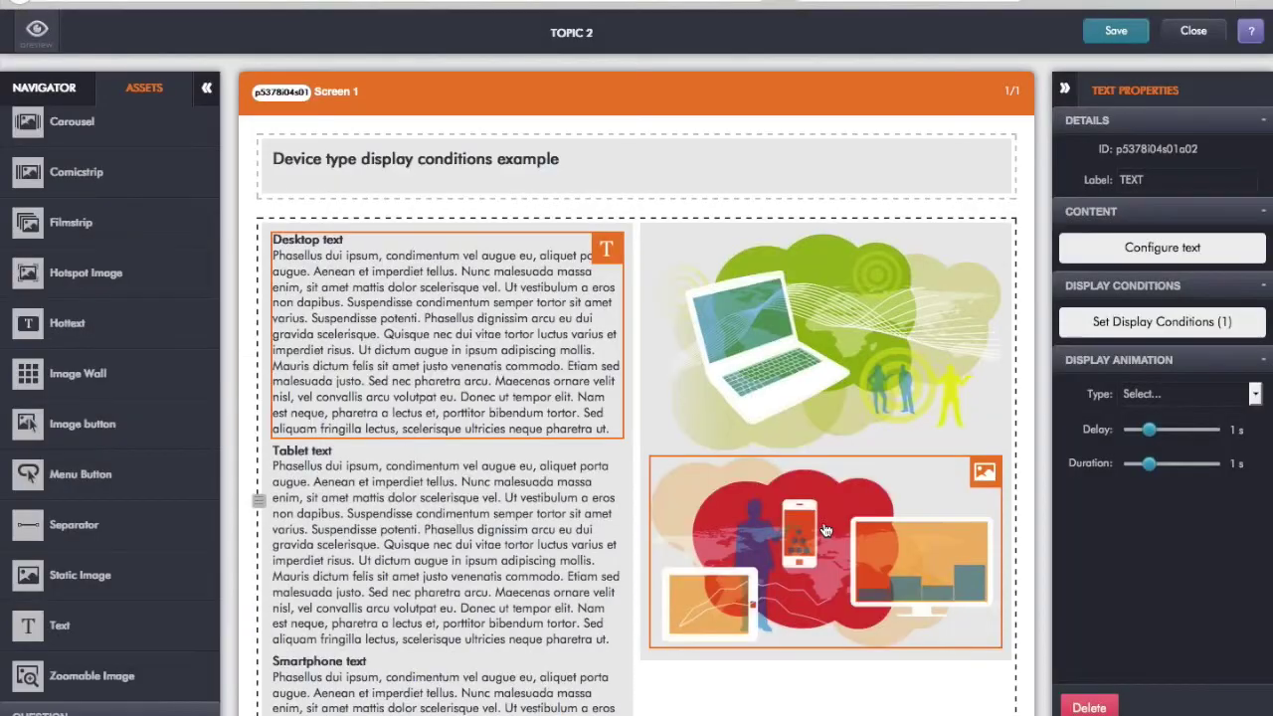
pyautogui.click(819, 351)
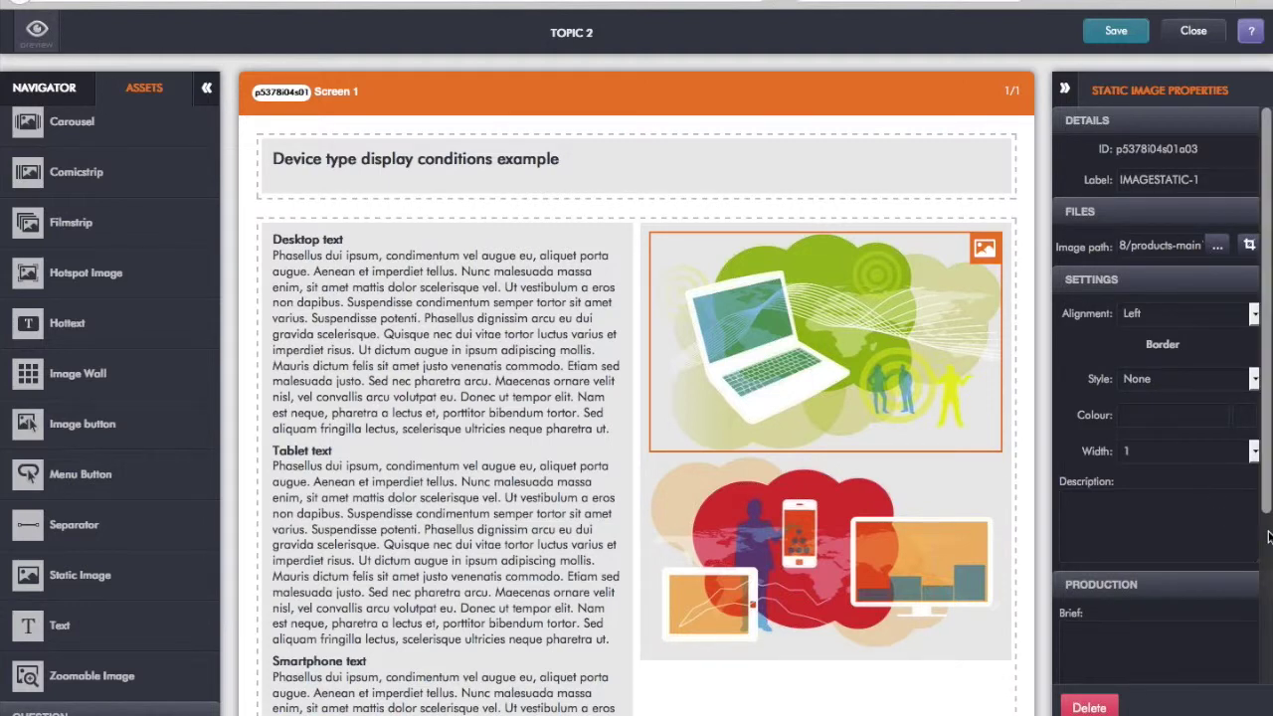
# Give the laptop image a 'Device type Equal Desktop' display condition.
pyautogui.scroll(-3, 1269, 538)
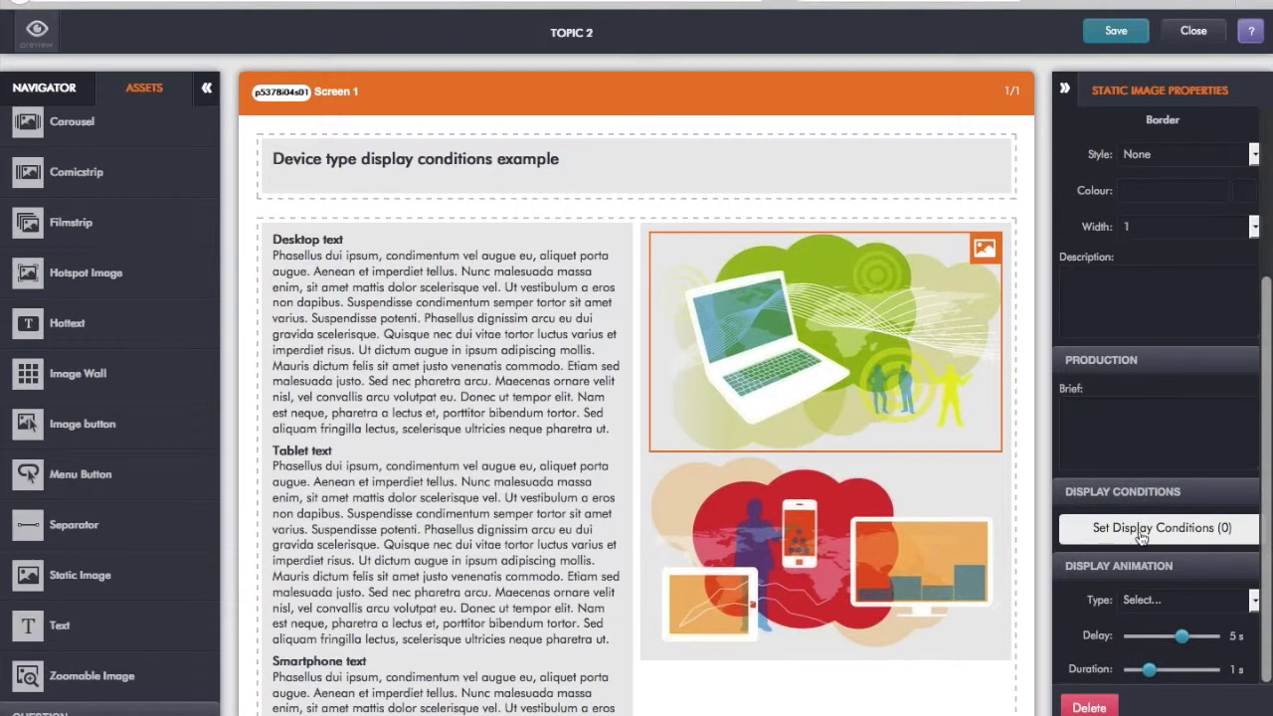
pyautogui.click(1147, 532)
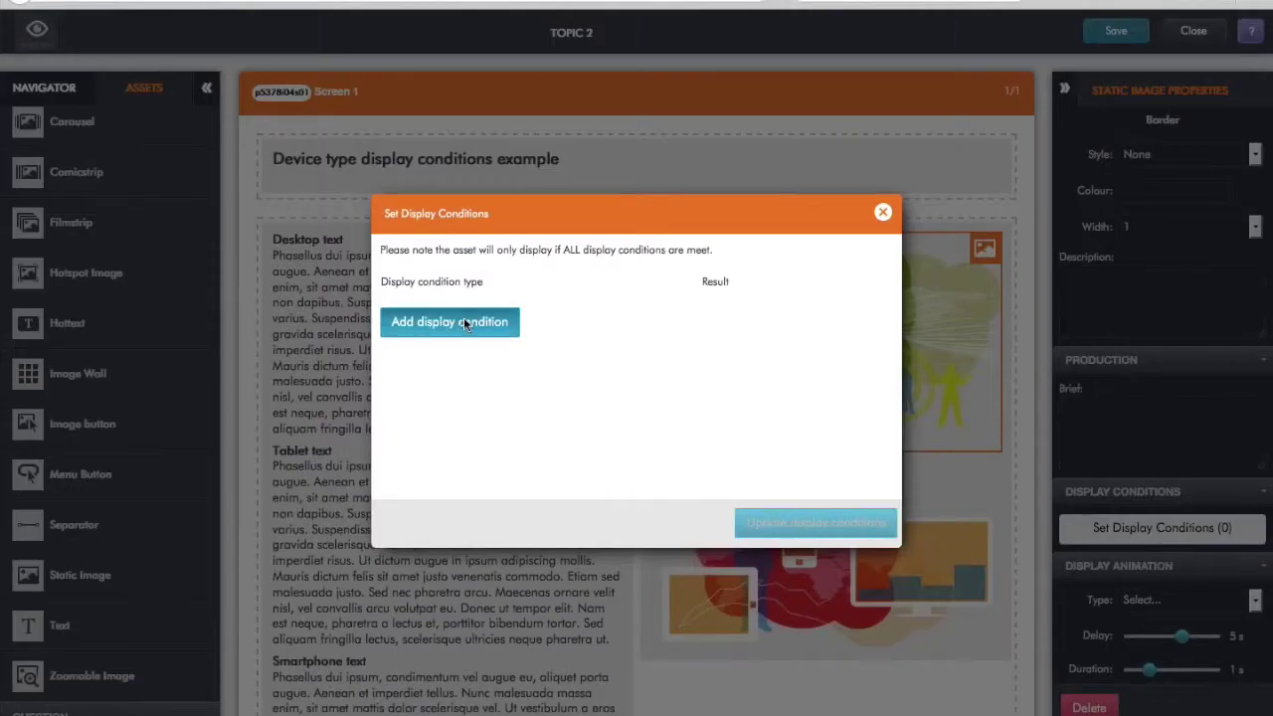
pyautogui.click(464, 320)
pyautogui.click(466, 317)
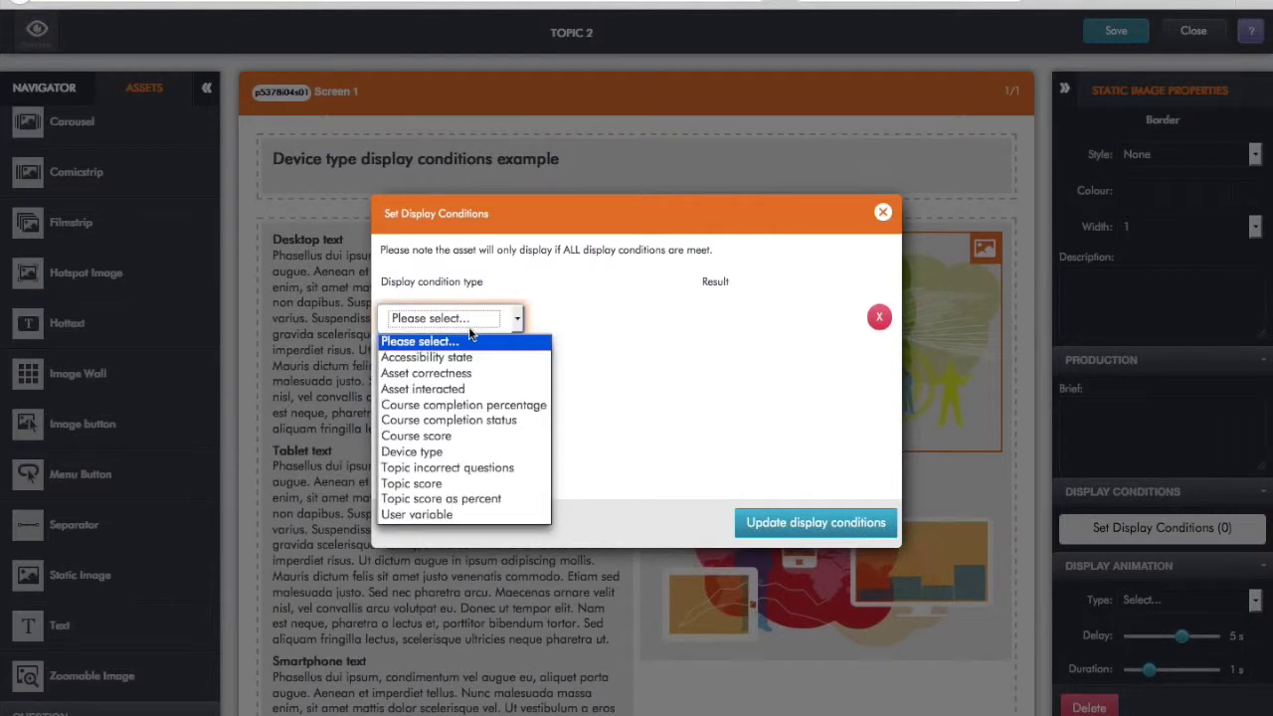
pyautogui.click(455, 454)
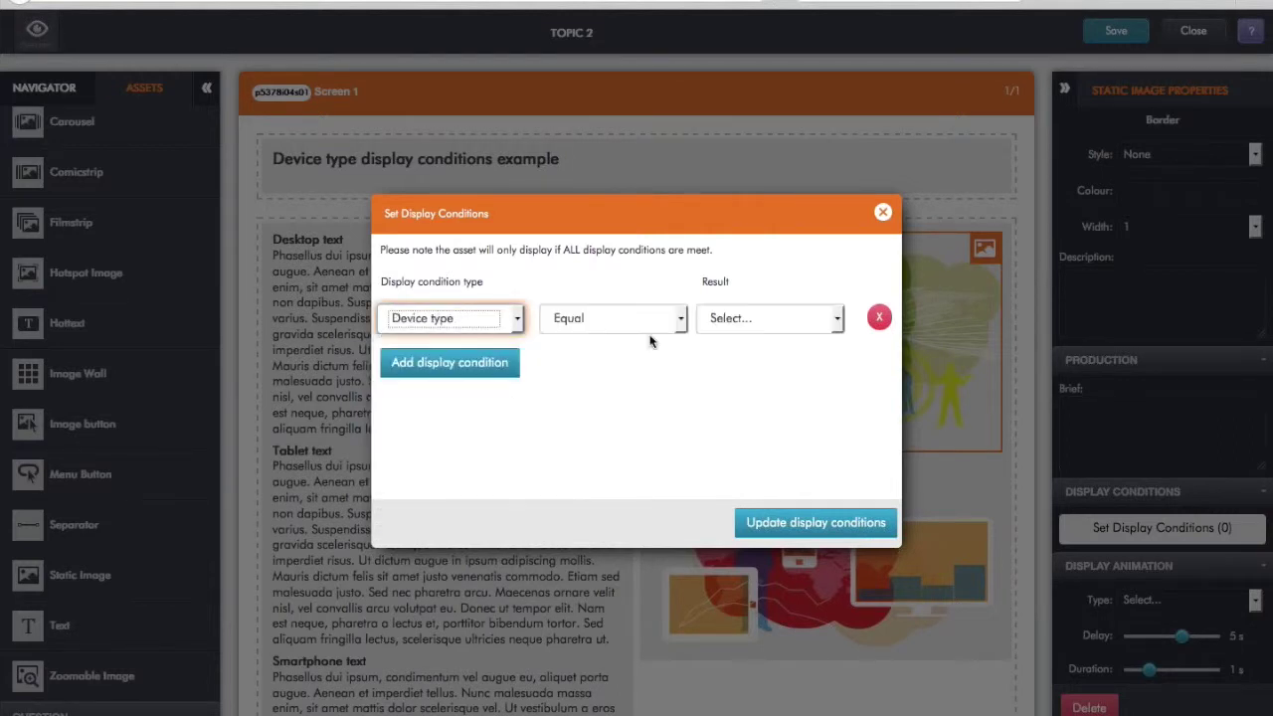
pyautogui.click(758, 319)
pyautogui.click(764, 358)
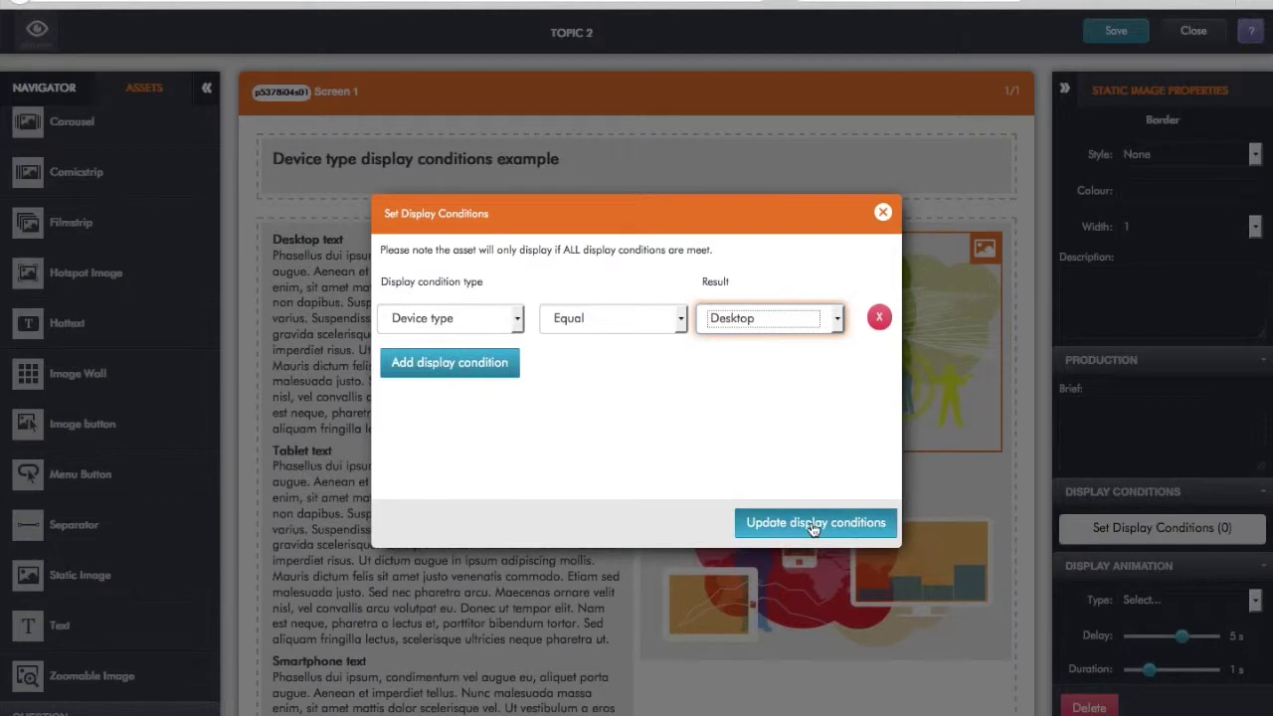
pyautogui.click(810, 524)
pyautogui.scroll(-3, 772, 430)
pyautogui.click(448, 392)
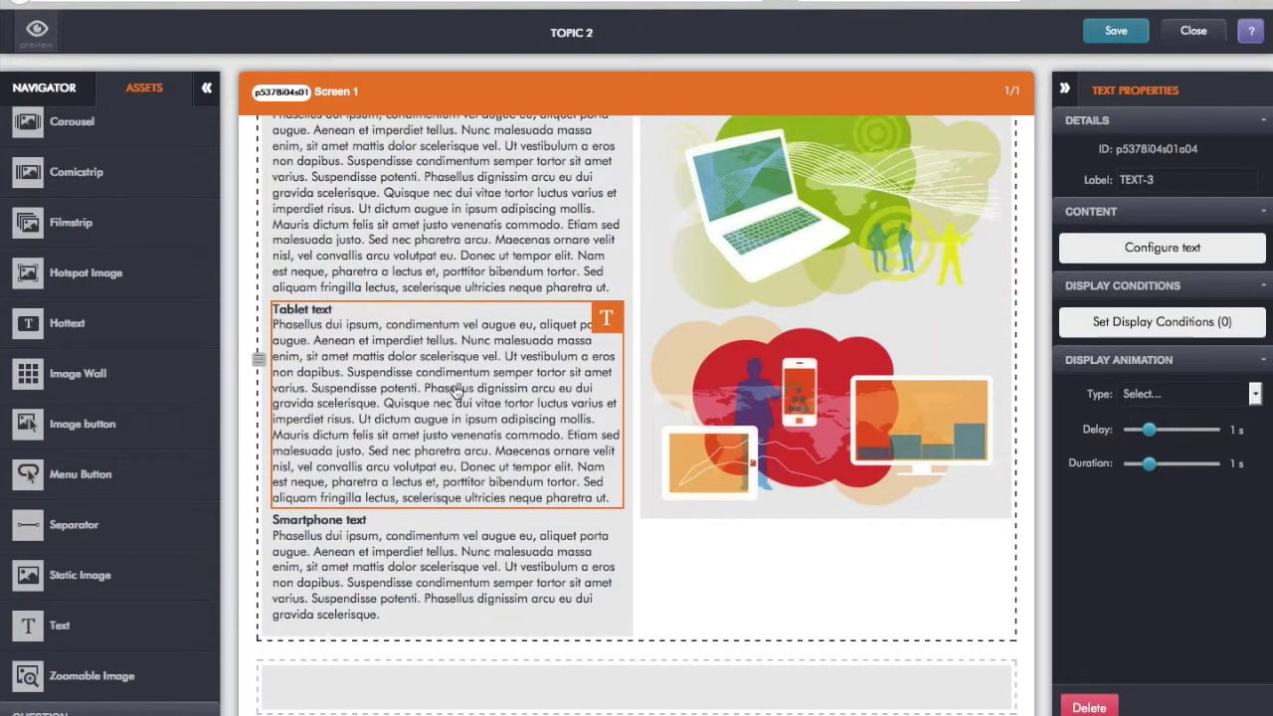
# Give the Tablet text block a 'Device type Equal Tablet' display condition.
pyautogui.click(1149, 321)
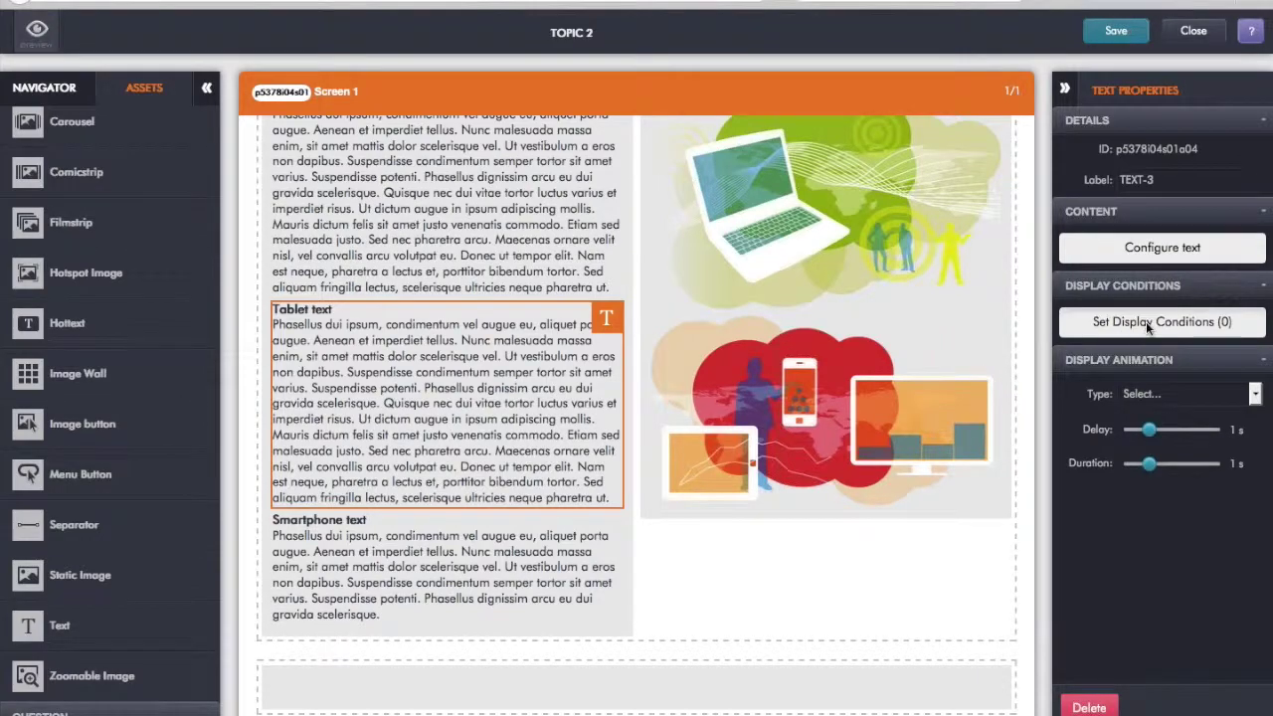
pyautogui.click(502, 319)
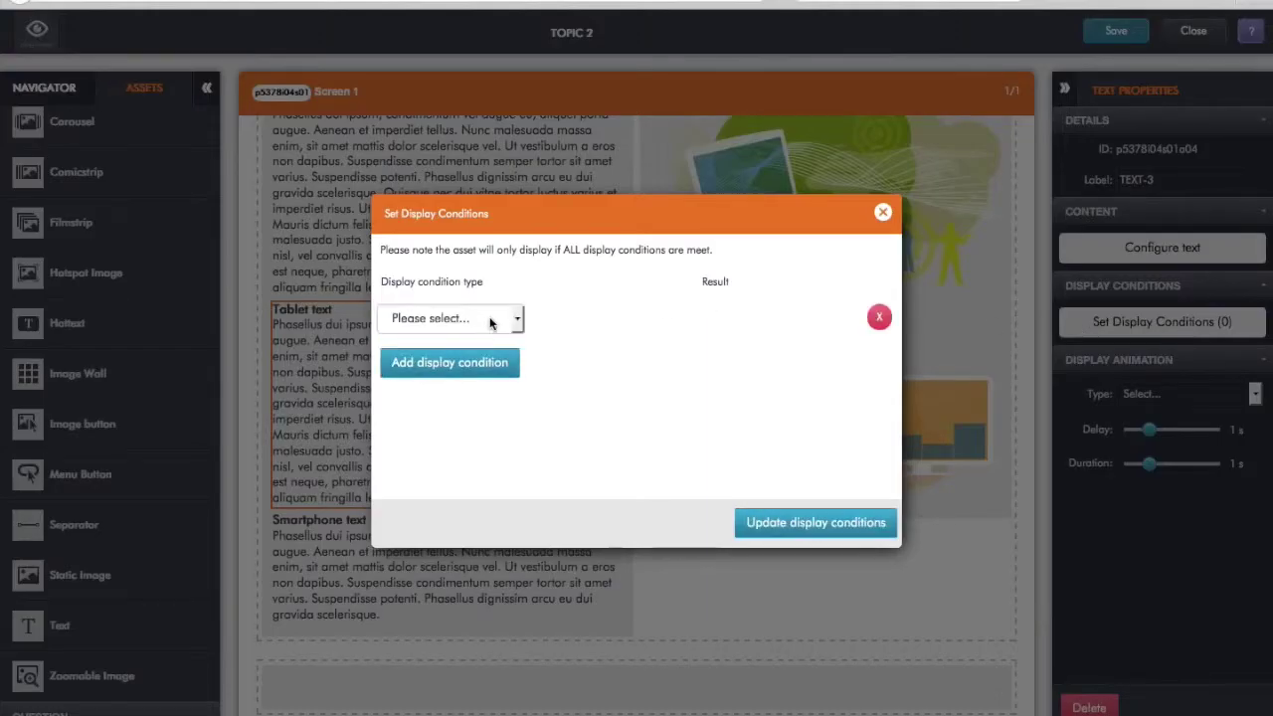
pyautogui.click(492, 323)
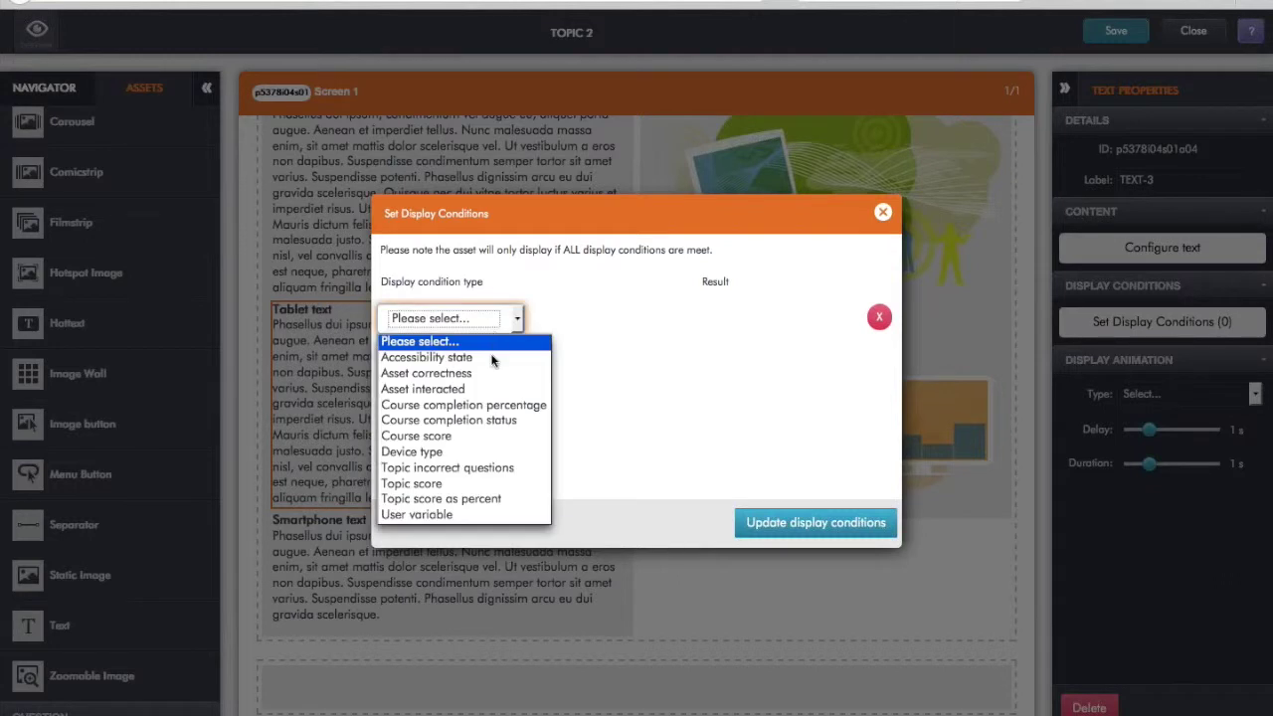
pyautogui.click(456, 452)
pyautogui.click(753, 322)
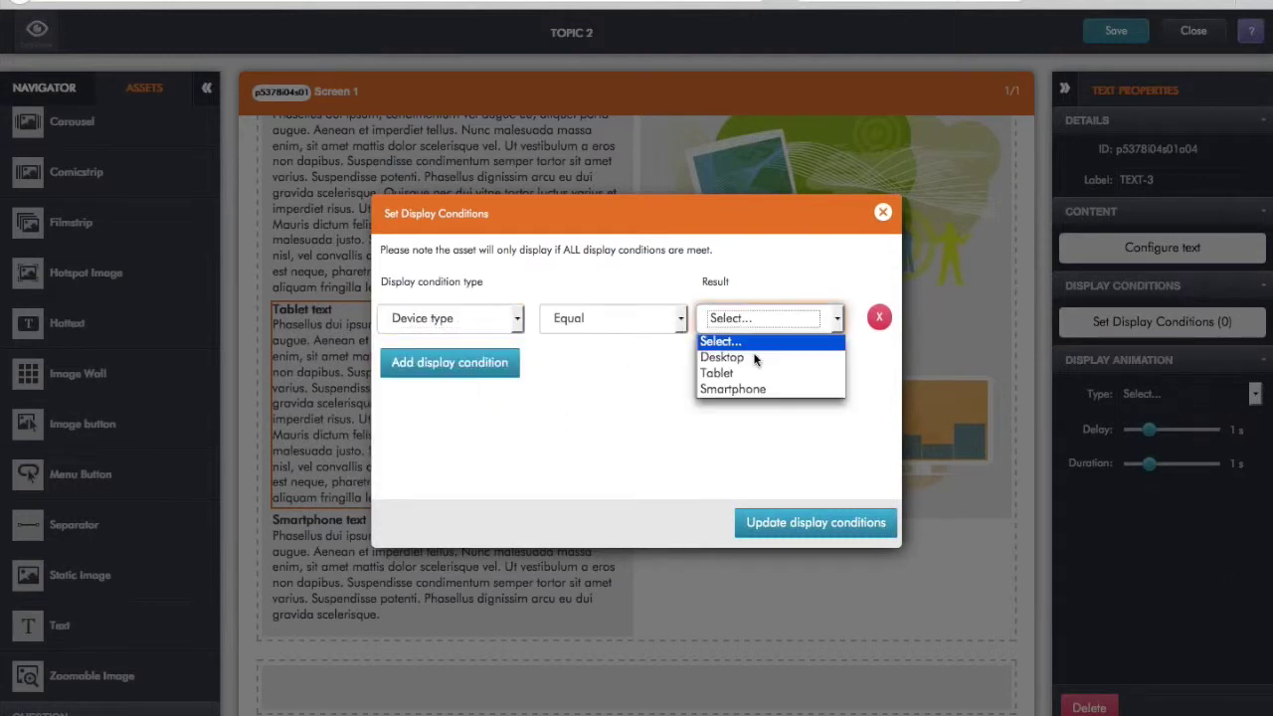
pyautogui.click(756, 373)
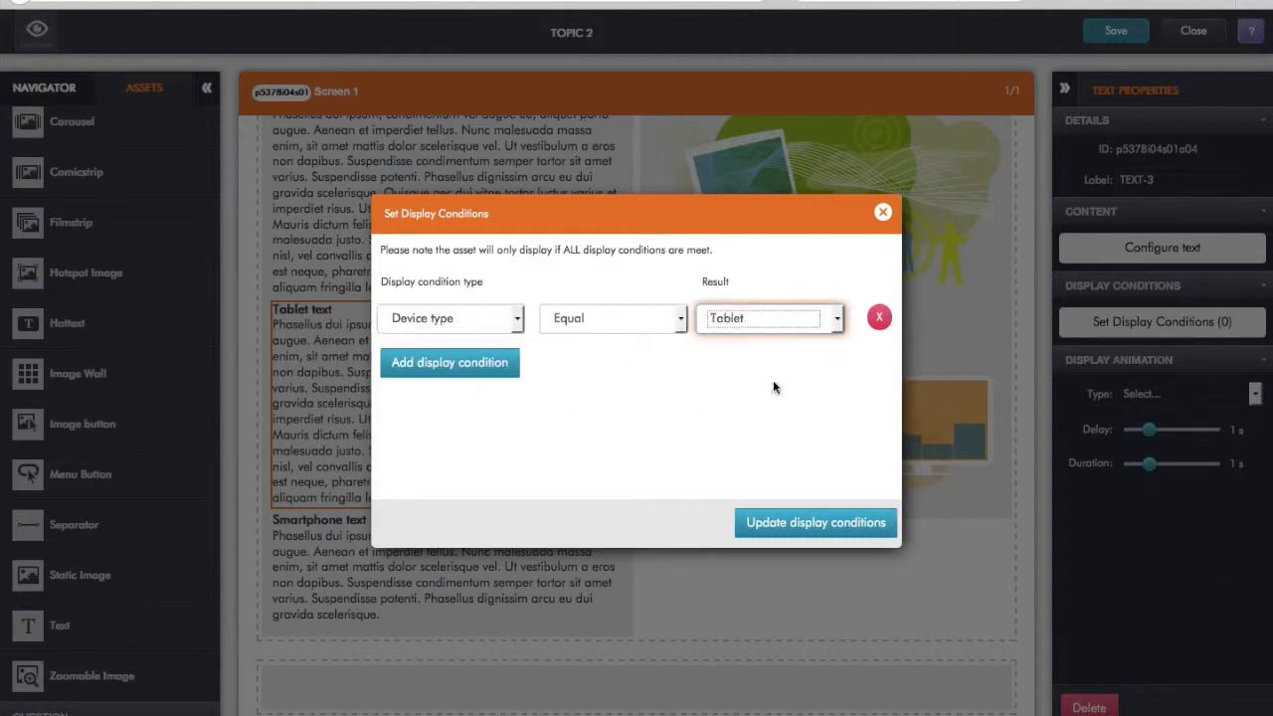
pyautogui.click(819, 520)
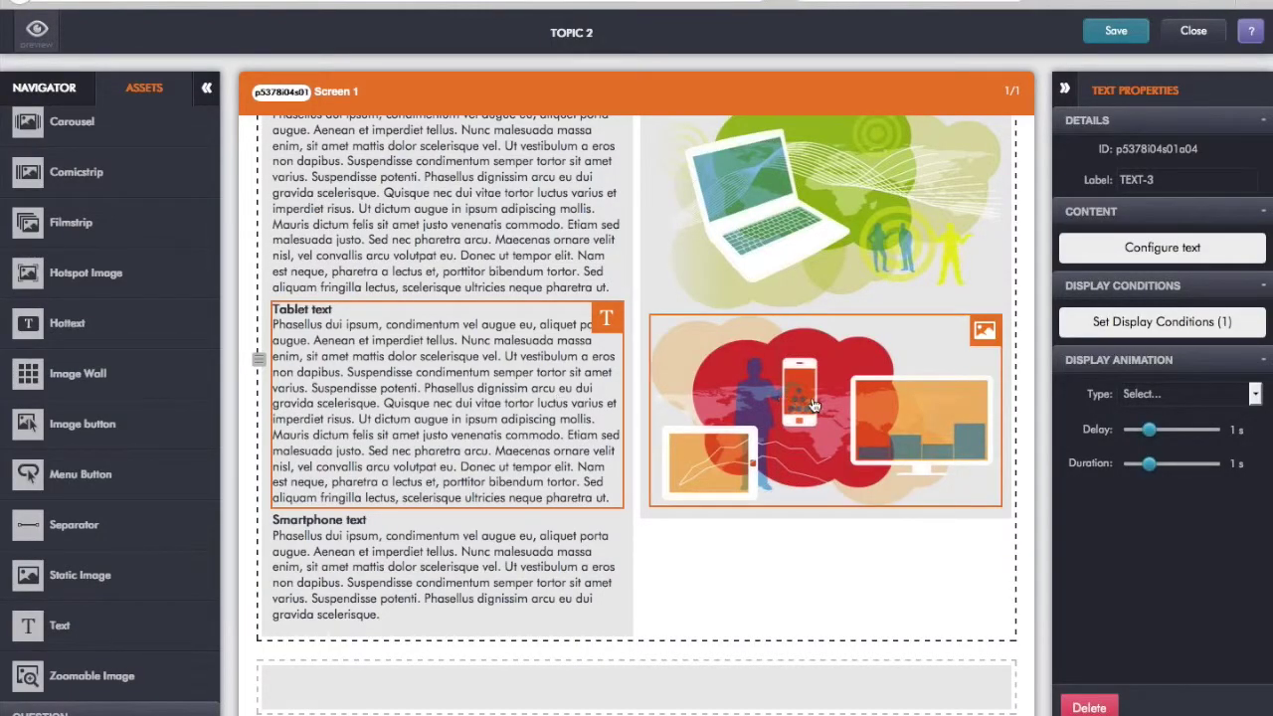
pyautogui.click(813, 404)
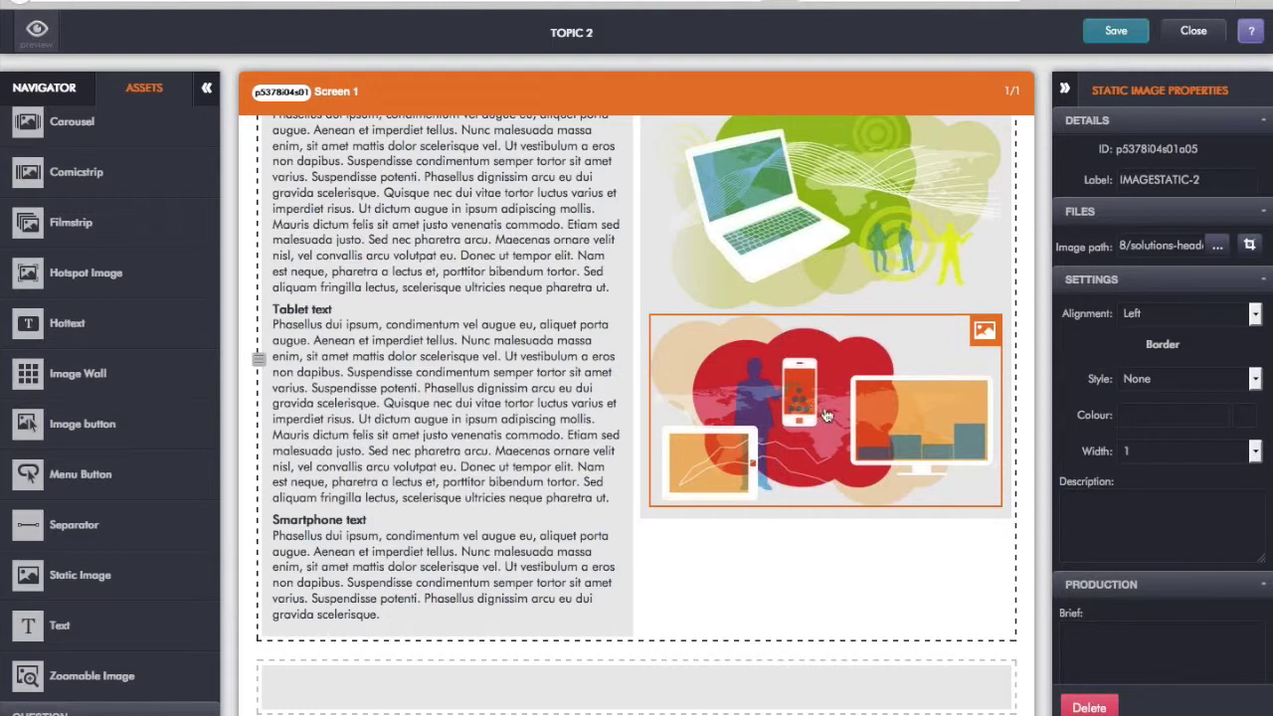
# Give the phone, tablet and monitor image a display condition of Device type equals Tablet.
pyautogui.scroll(-3, 1130, 477)
pyautogui.scroll(-1, 1144, 527)
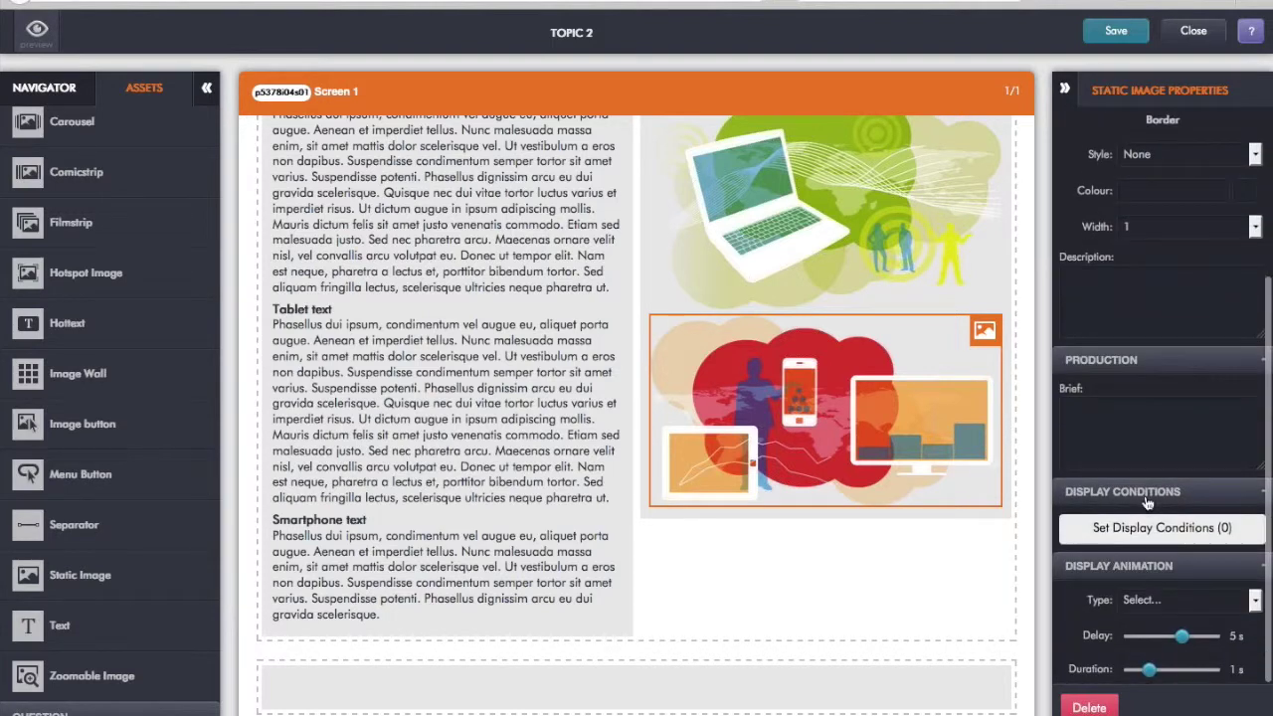
pyautogui.click(1125, 523)
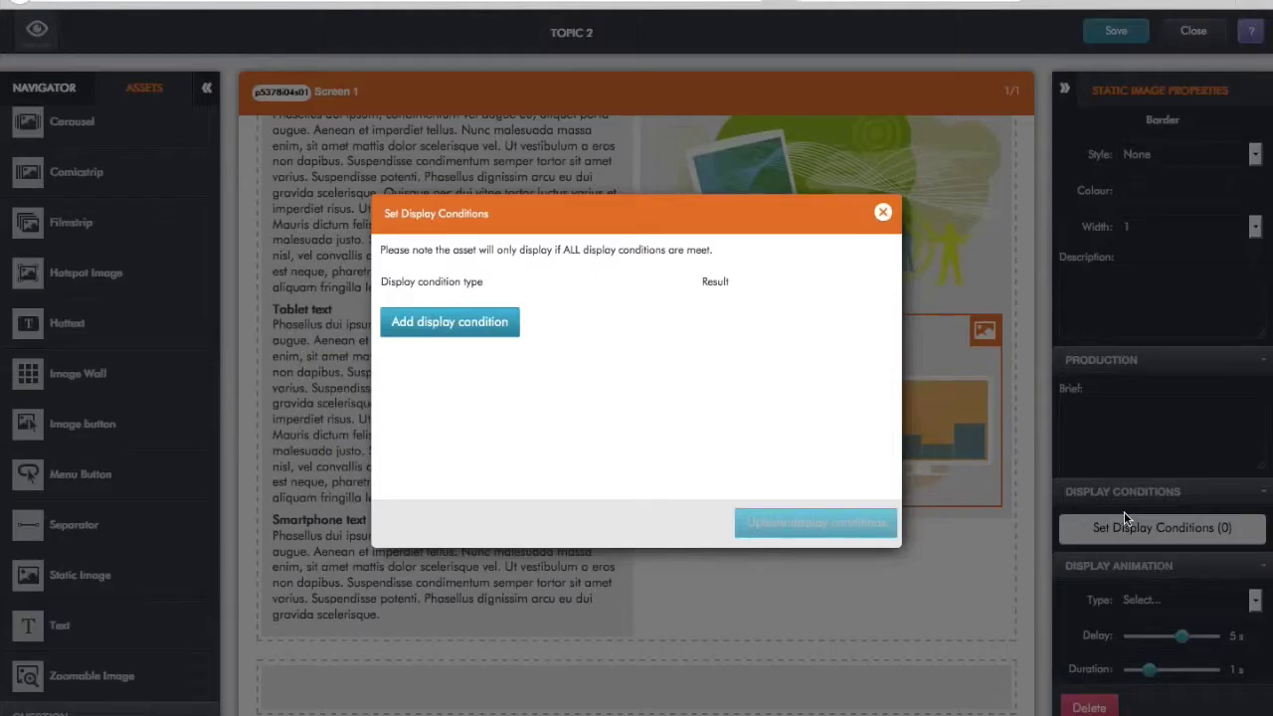
pyautogui.click(502, 333)
pyautogui.click(485, 319)
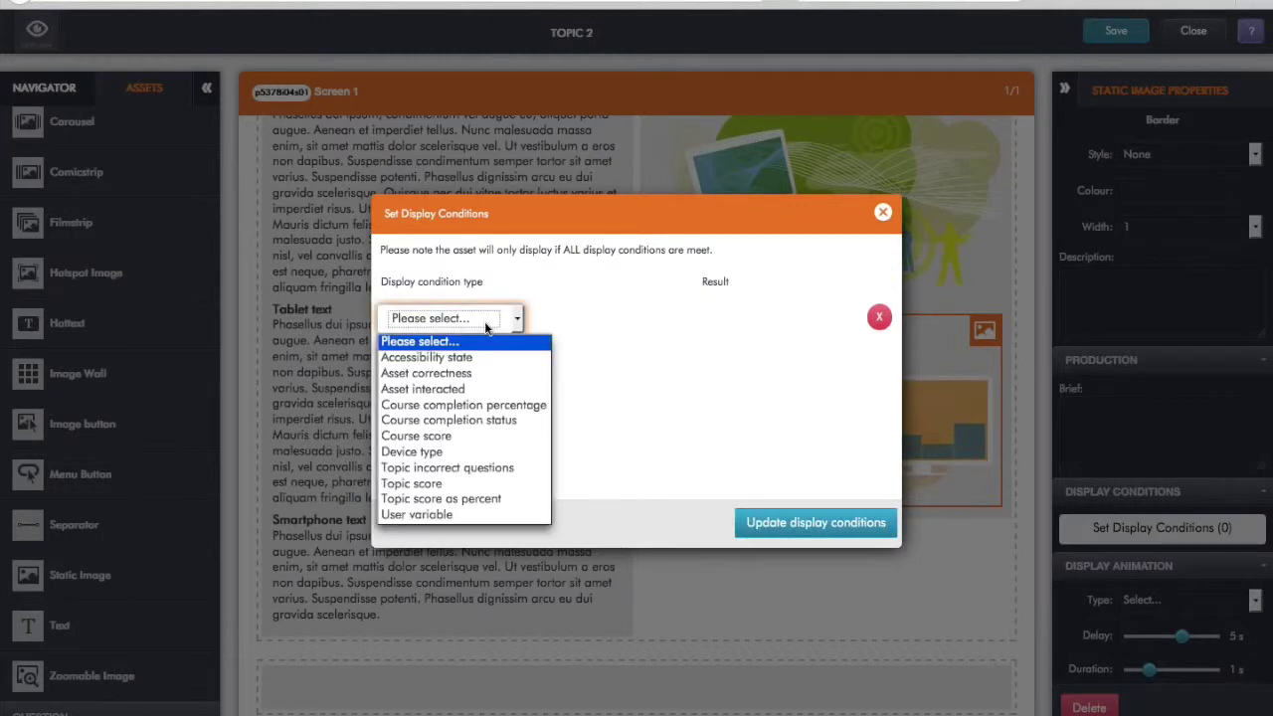
pyautogui.click(466, 452)
pyautogui.click(775, 315)
pyautogui.click(757, 369)
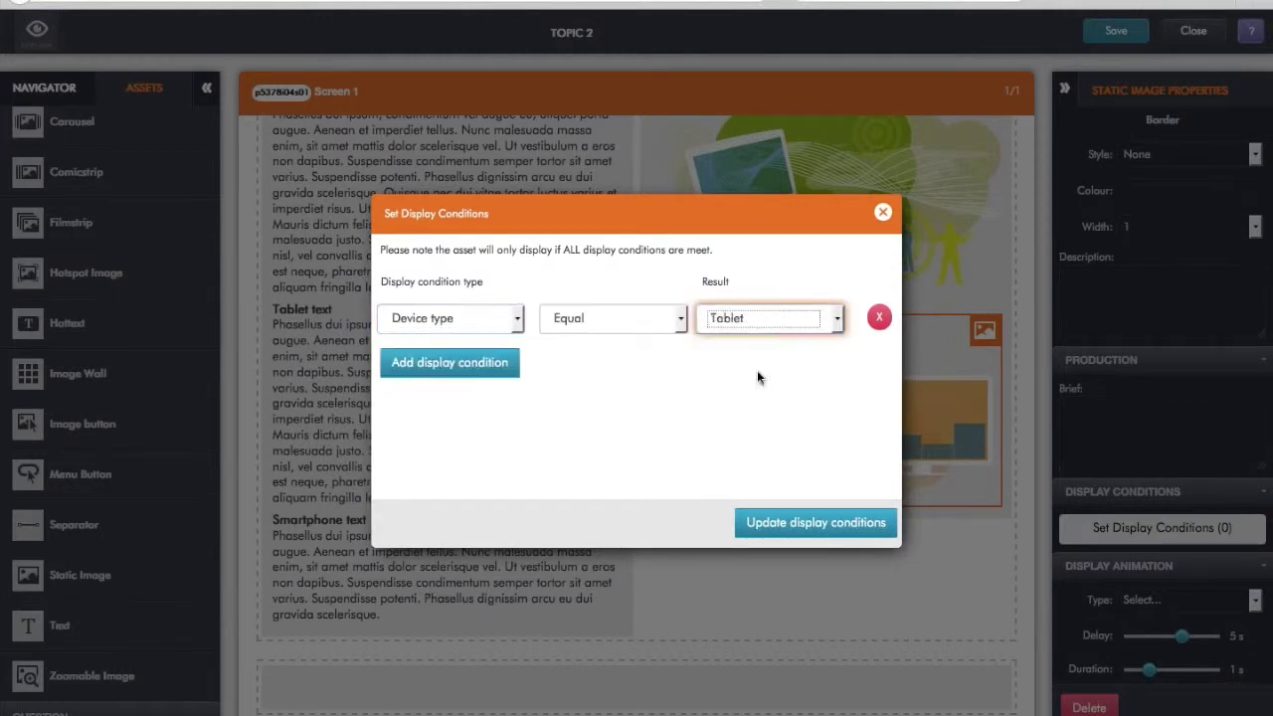
pyautogui.click(841, 523)
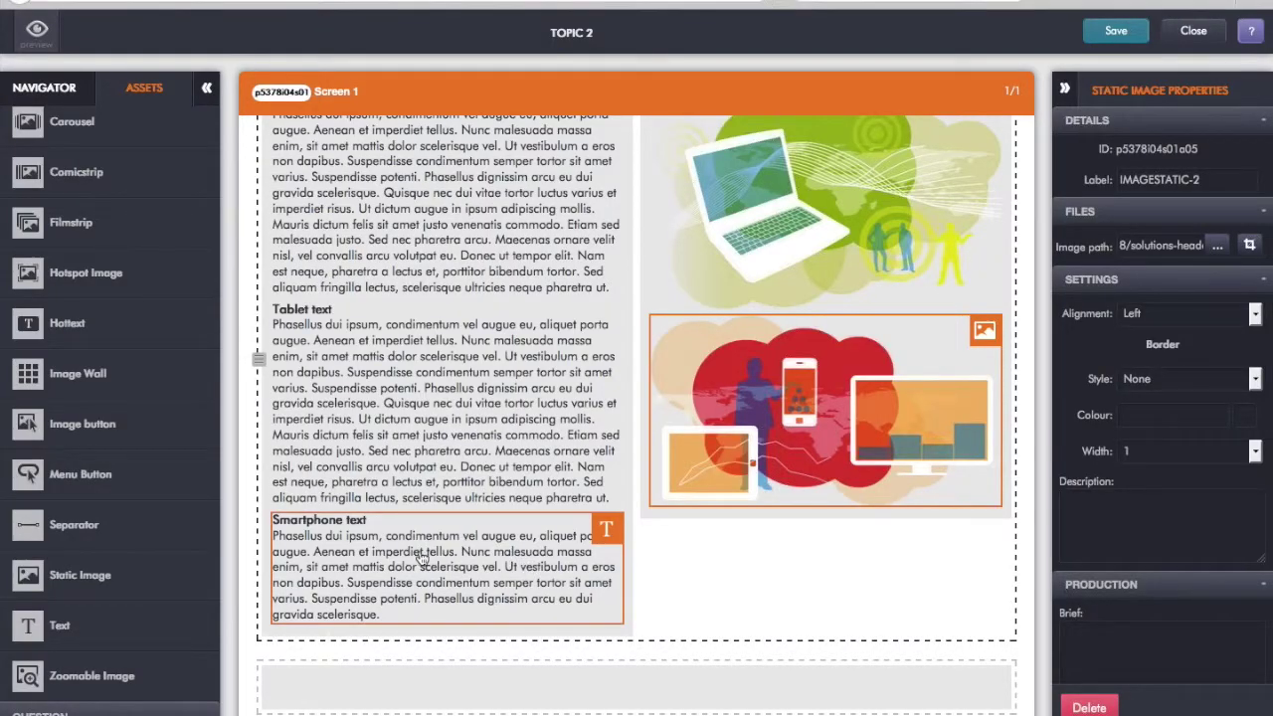
# Add a Device type equals Smartphone display condition to the Smartphone text block.
pyautogui.click(425, 557)
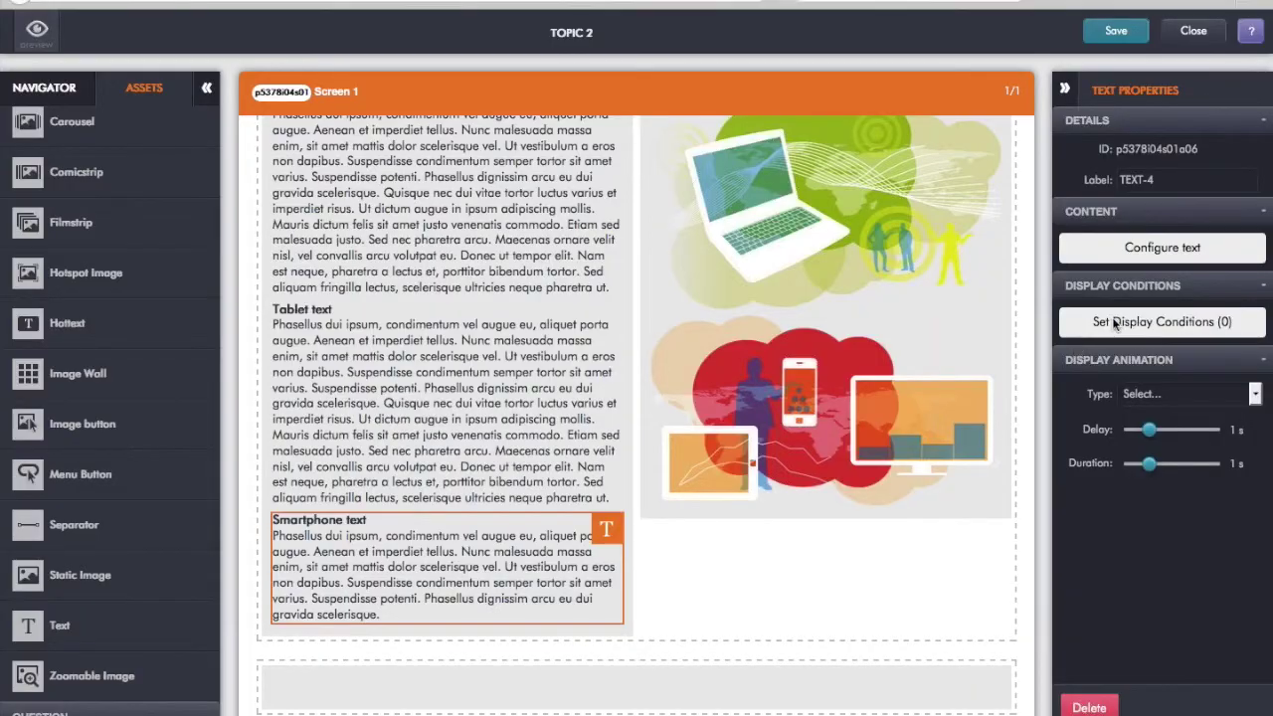
pyautogui.click(1107, 324)
pyautogui.click(468, 327)
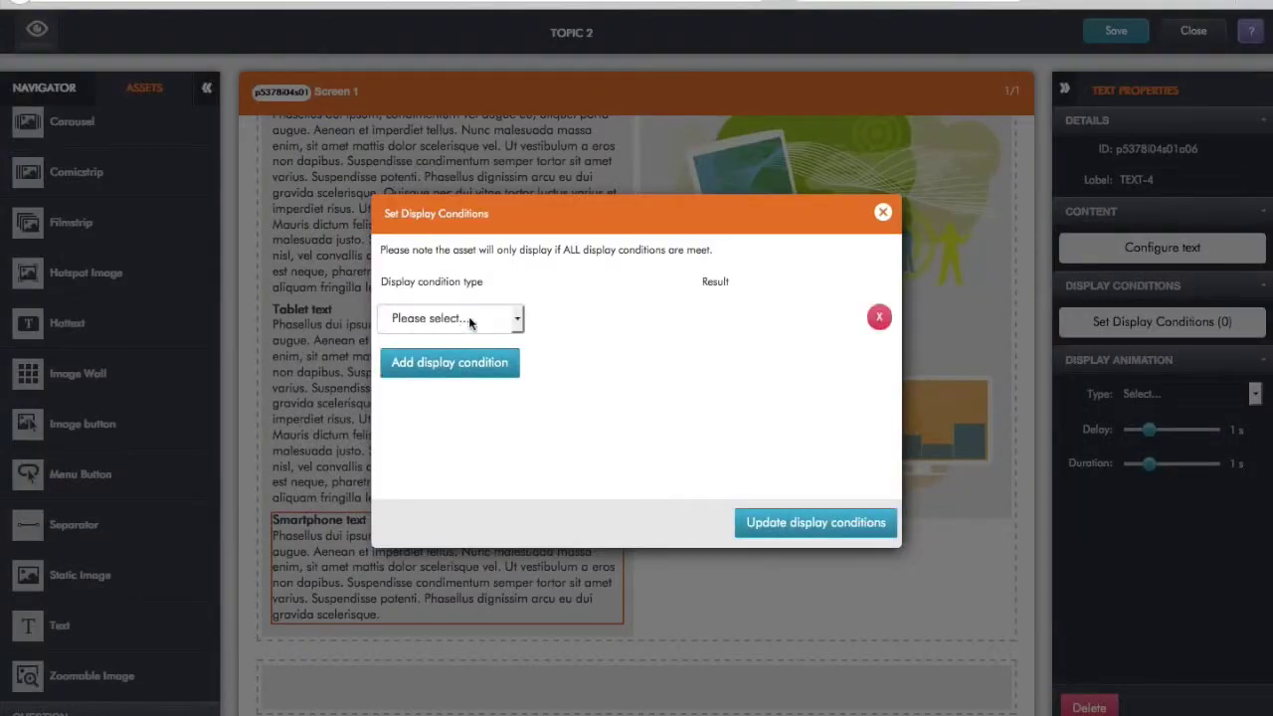
pyautogui.click(448, 320)
pyautogui.click(461, 456)
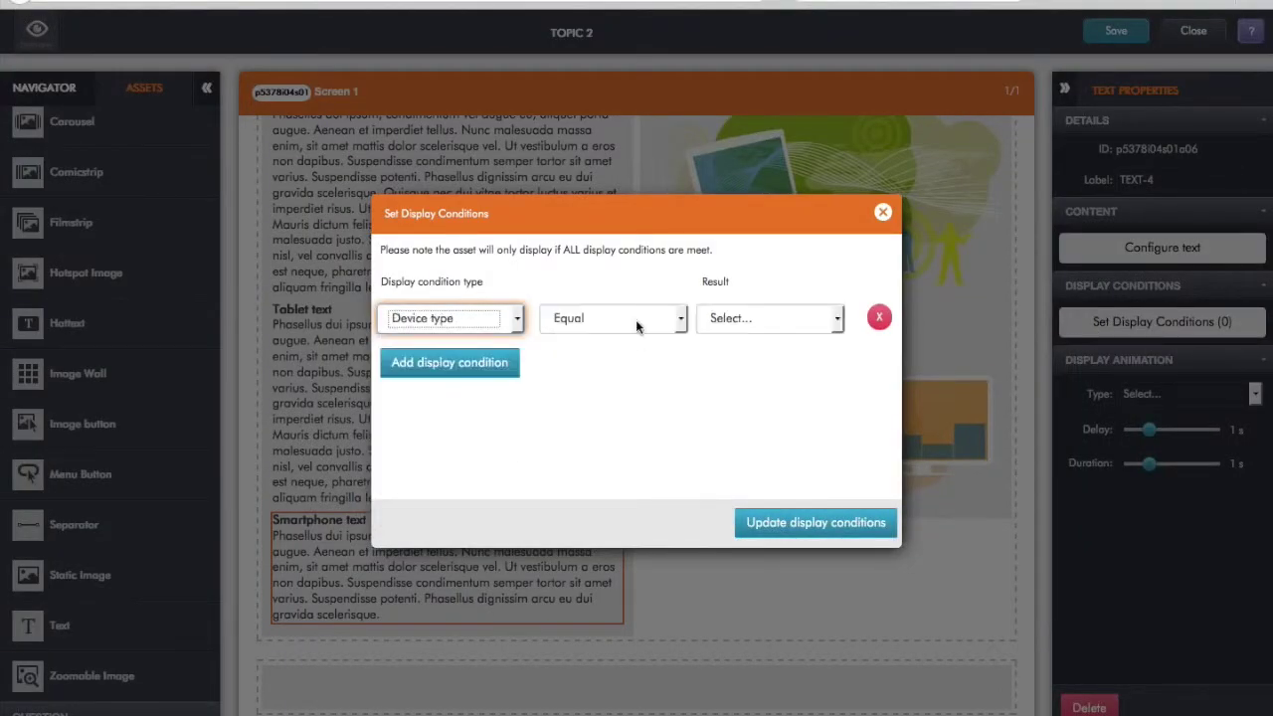
pyautogui.click(768, 318)
pyautogui.click(754, 389)
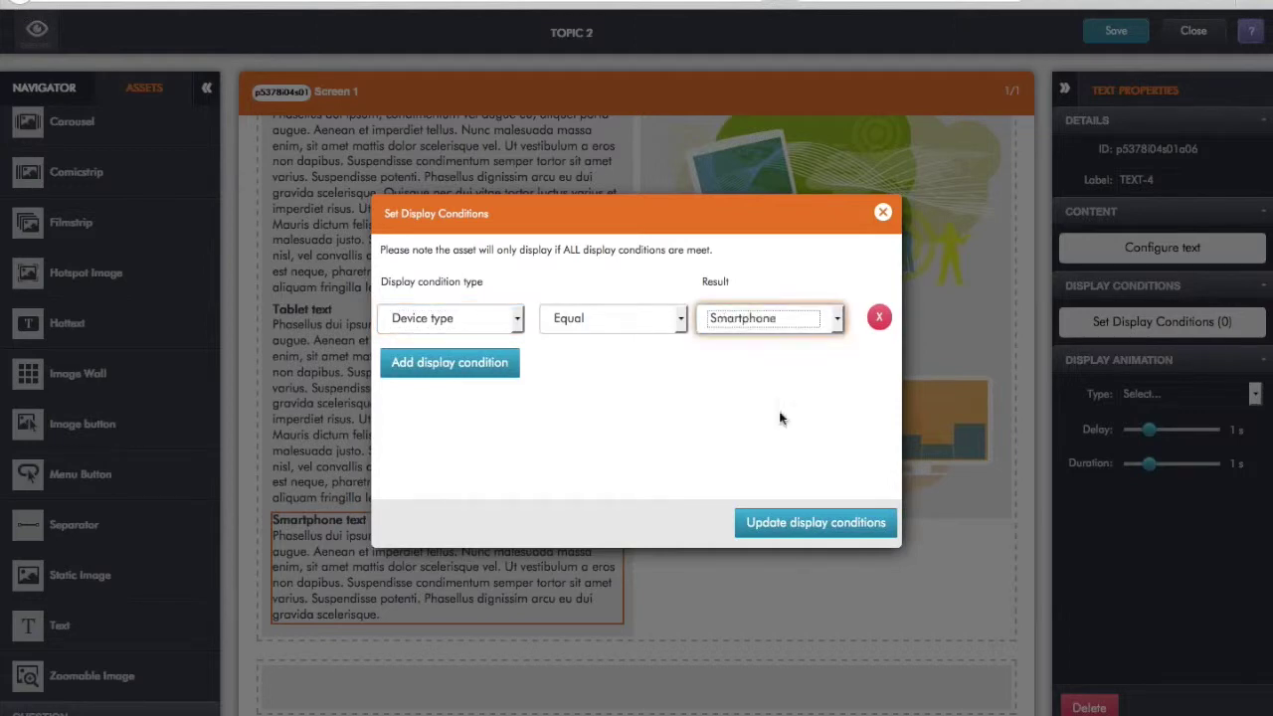
pyautogui.click(821, 525)
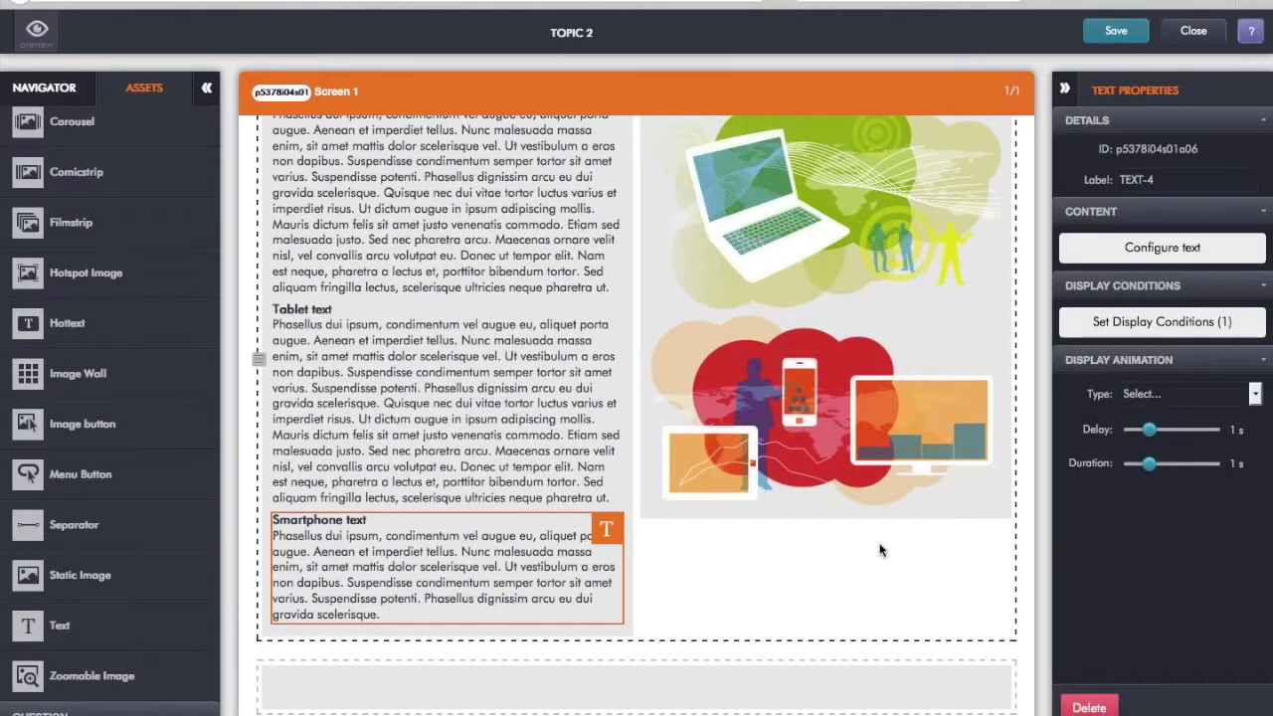
# Save Topic 2 with its device-type display conditions.
pyautogui.scroll(3, 880, 550)
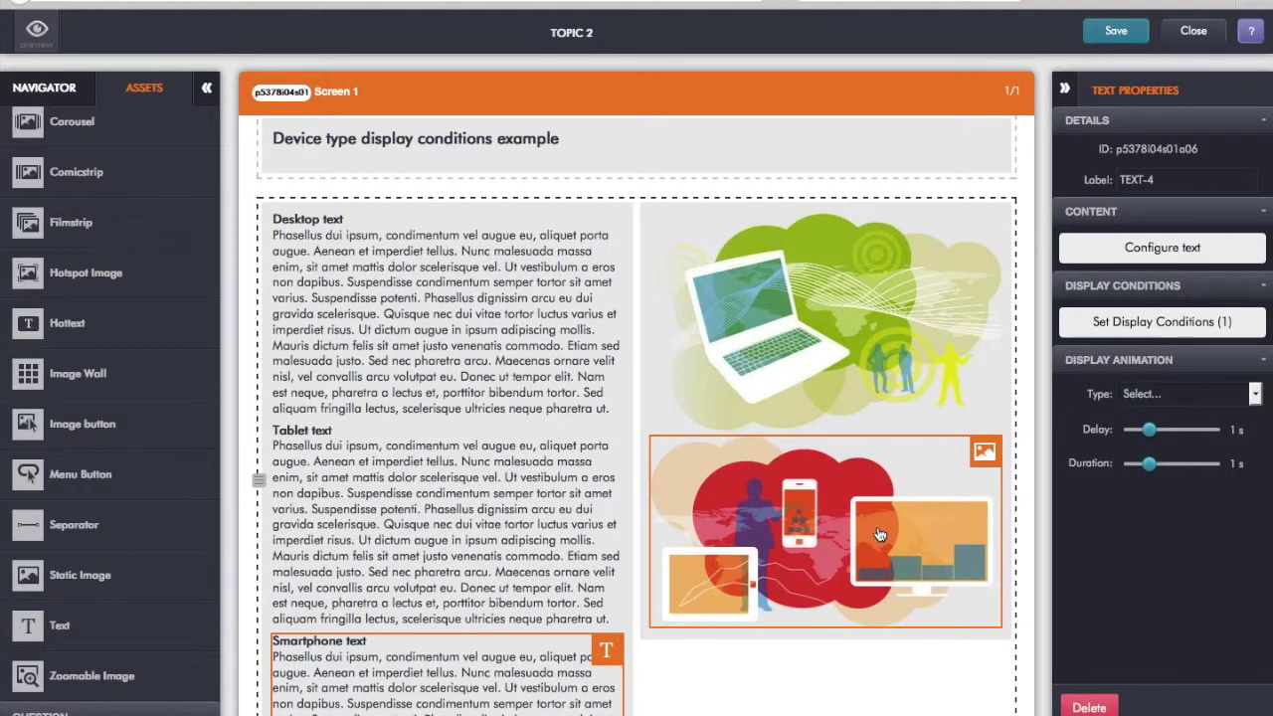
pyautogui.click(1112, 37)
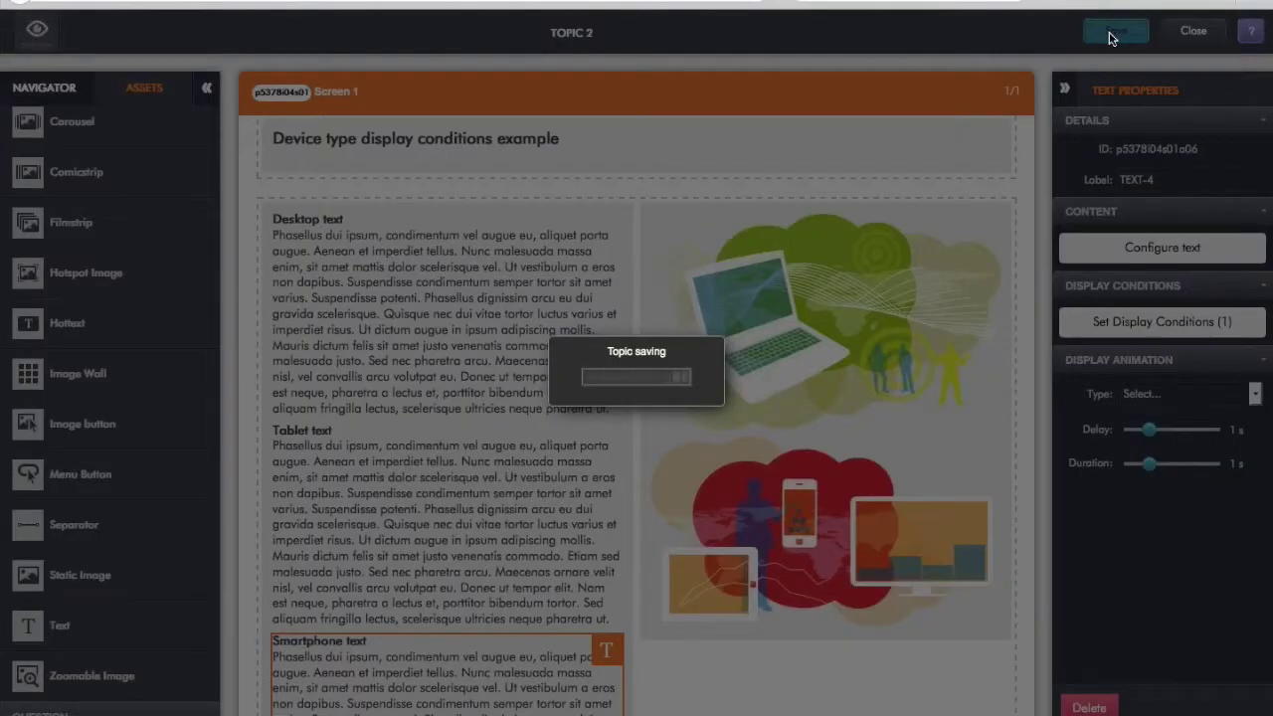